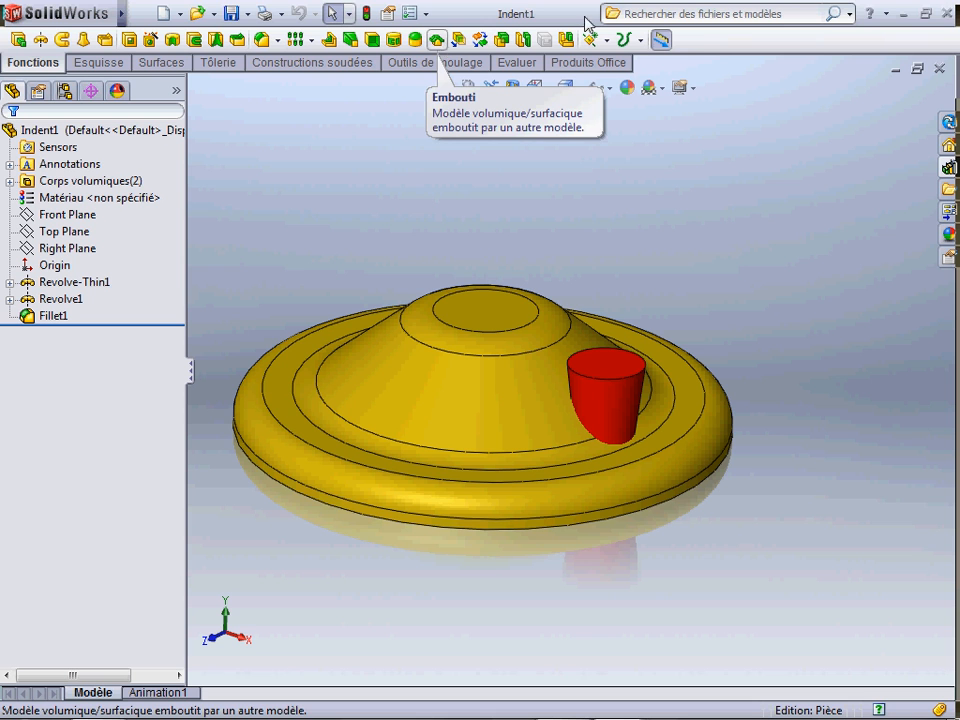
Step: Look up the Embouti command in the Fonctions category of the toolbar customization, then close the customization
right_click(697, 47)
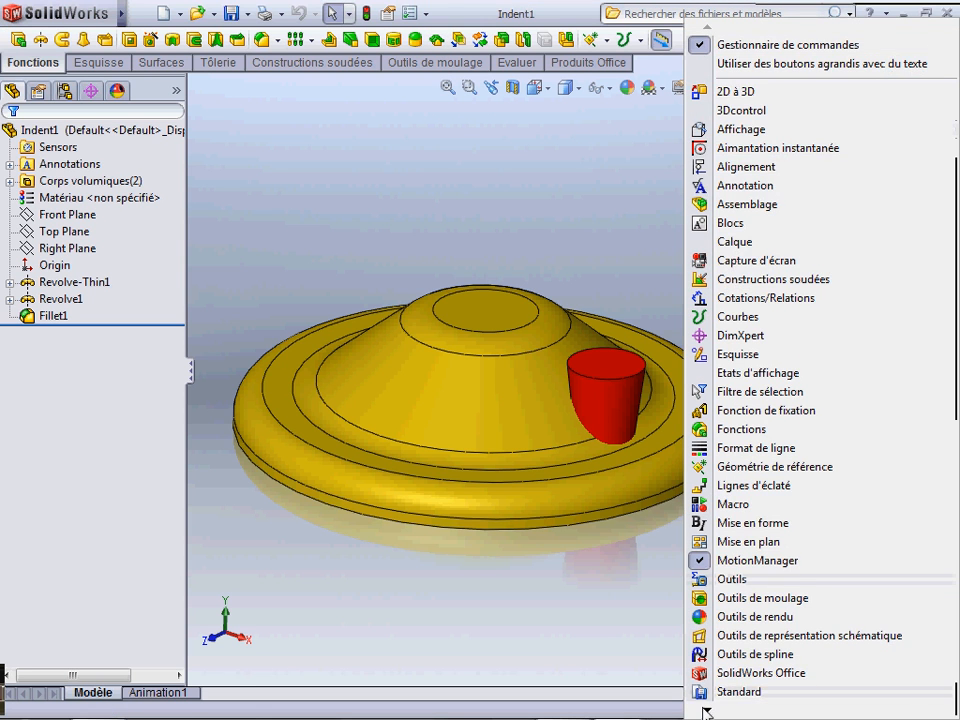
mouse_move(706, 711)
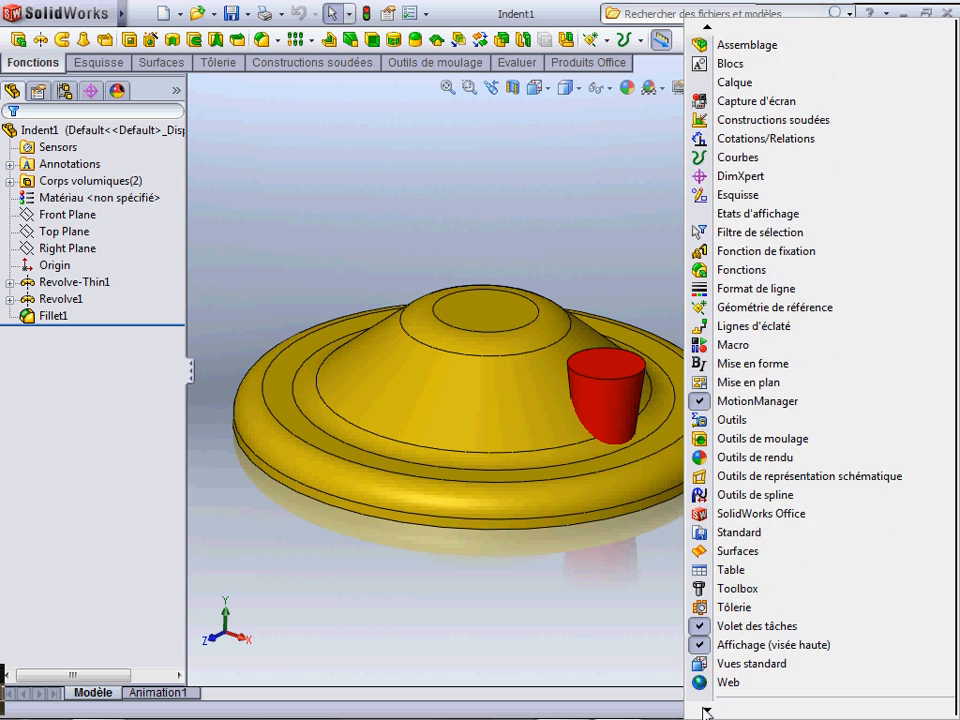
left_click(758, 656)
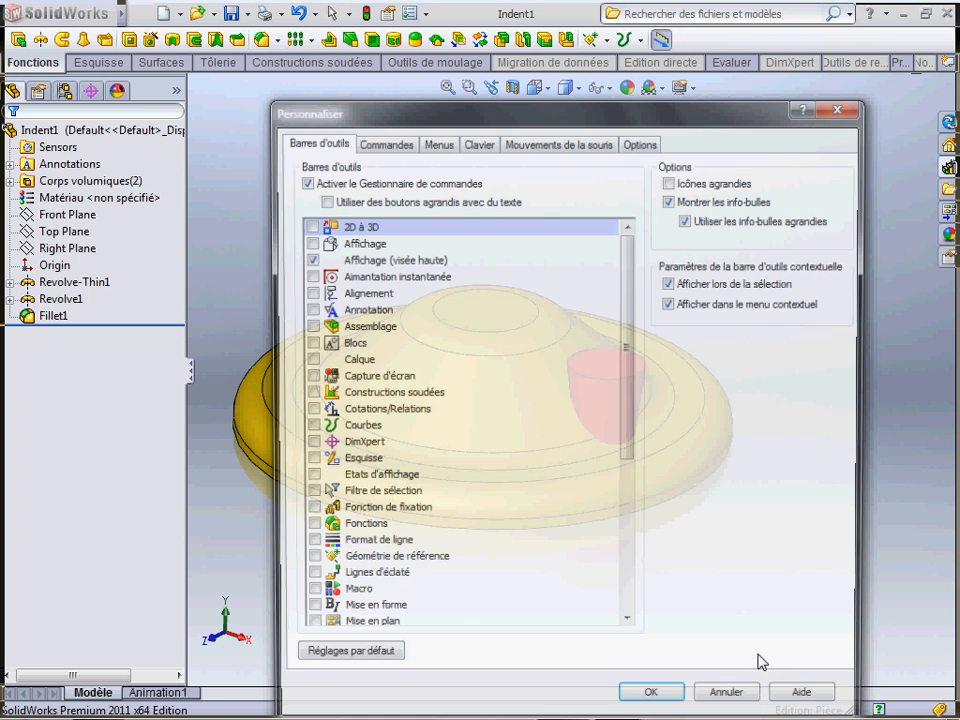
left_click_drag(420, 108, 338, 74)
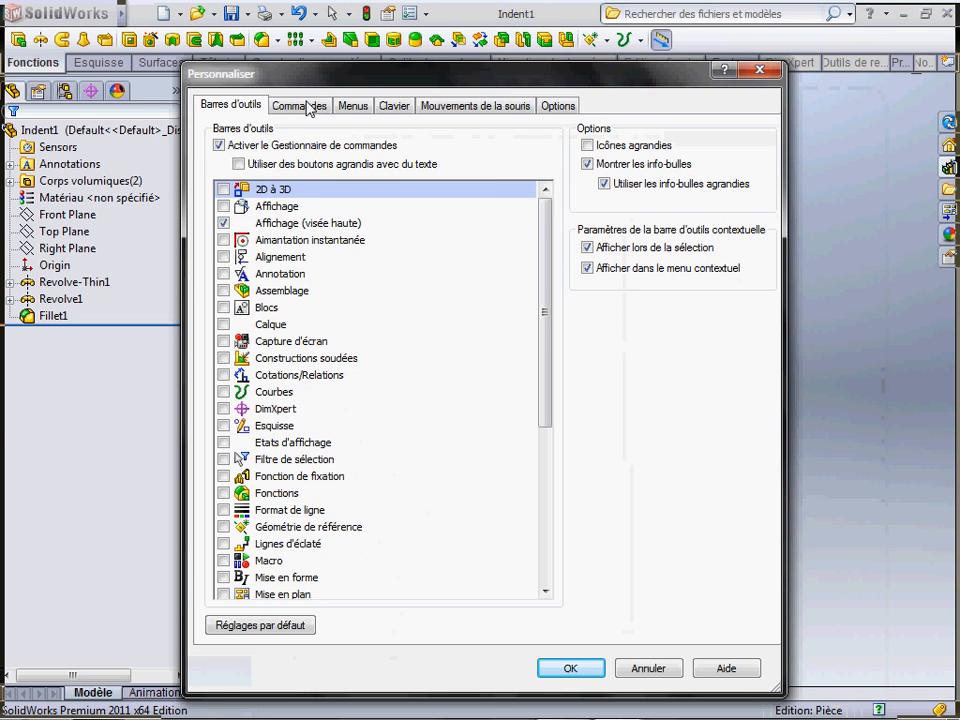
left_click(304, 104)
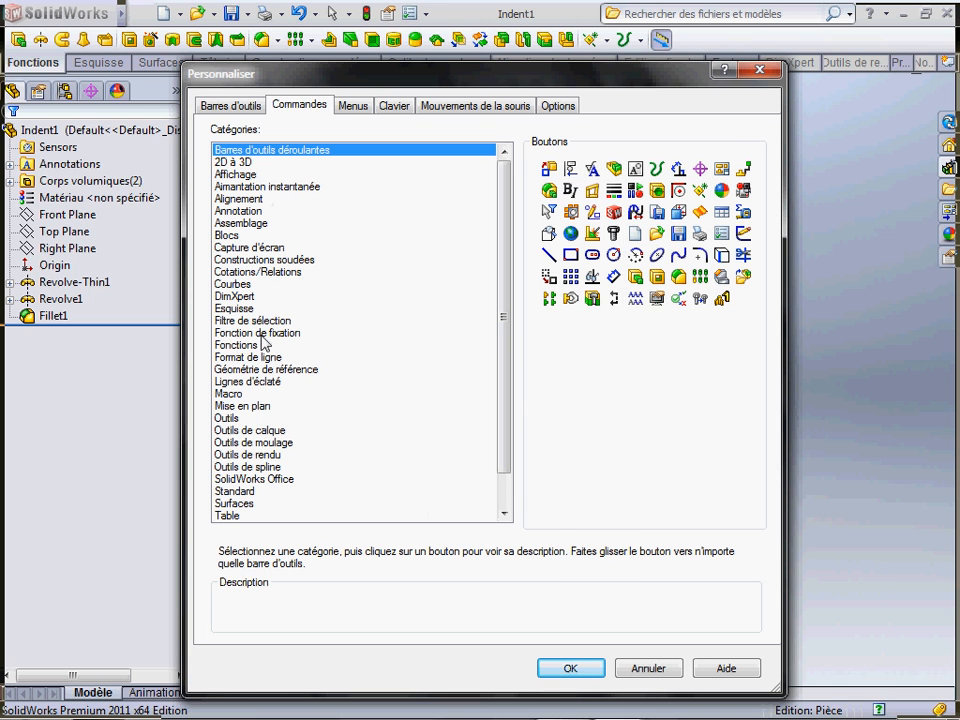
left_click(229, 347)
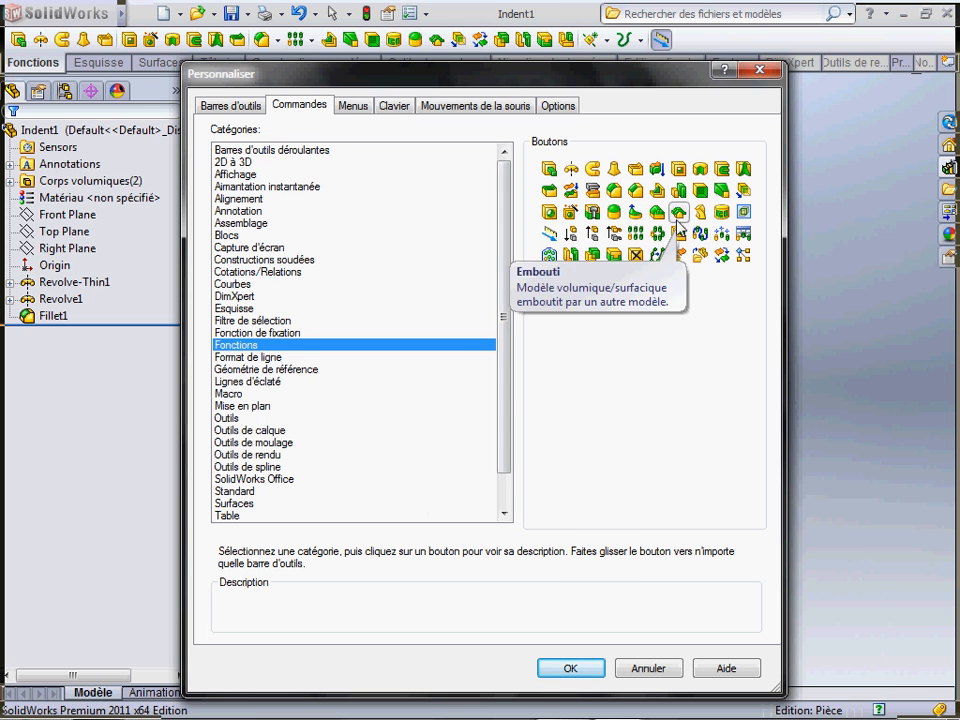
mouse_move(677, 221)
left_mouse_down()
mouse_move(459, 36)
mouse_move(409, 36)
mouse_move(554, 116)
mouse_move(643, 189)
left_mouse_up()
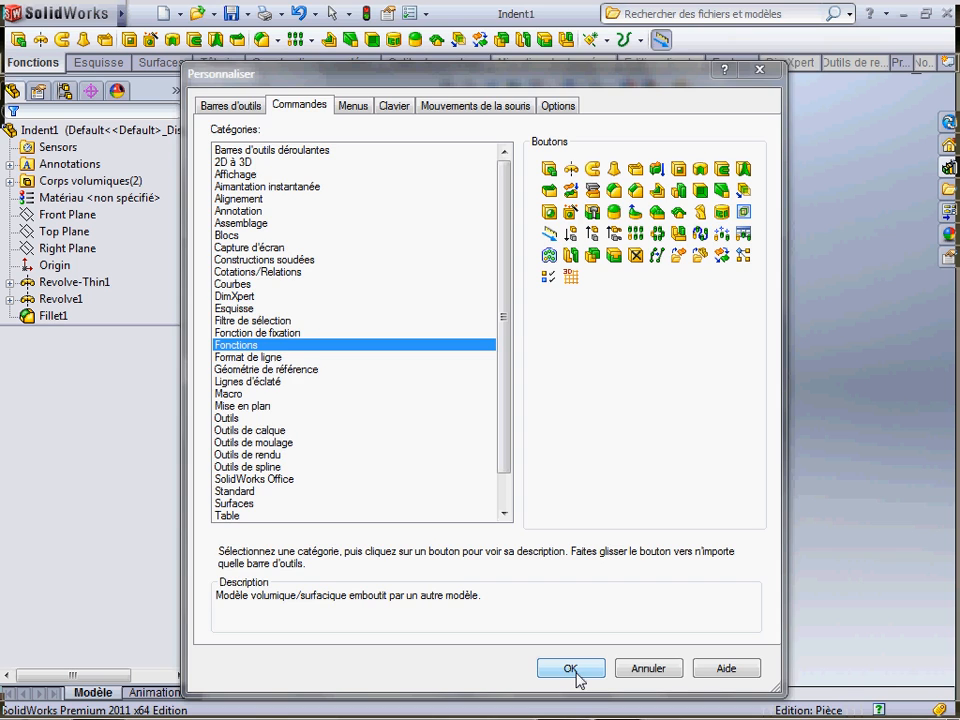
left_click(575, 672)
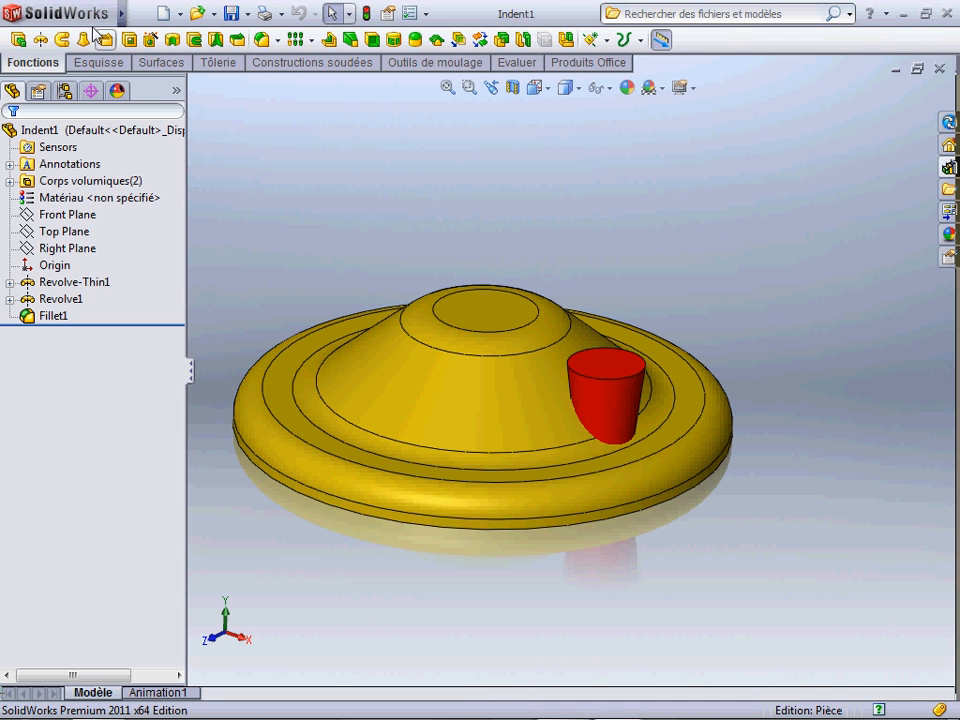
Step: Start an Embouti feature with the yellow domed body as target and the red tapered body as tool shape
mouse_move(91, 17)
left_click(264, 14)
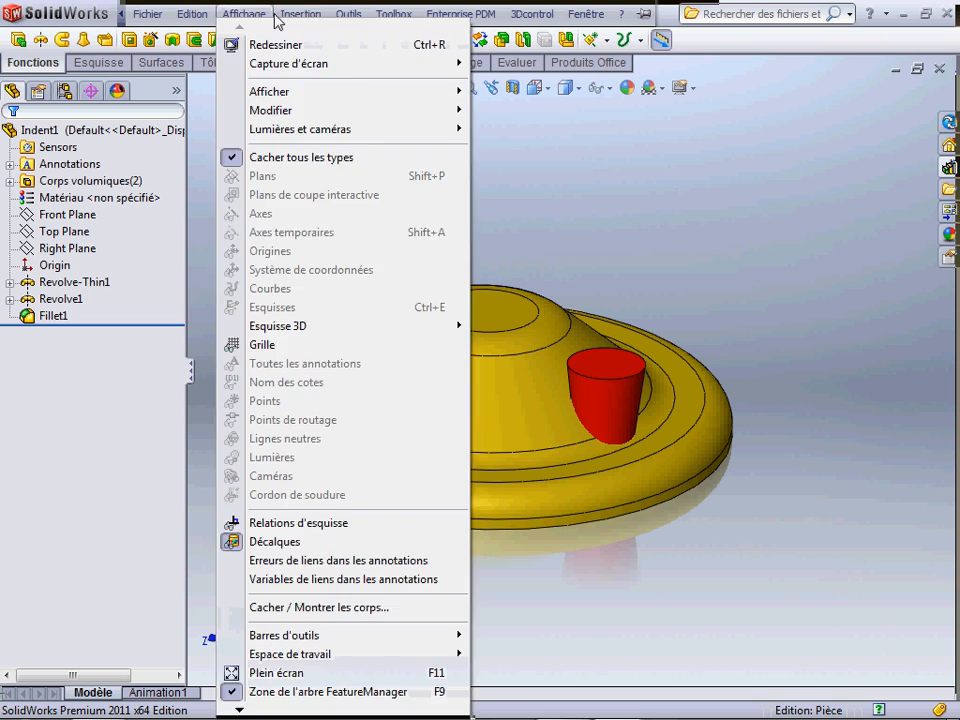
mouse_move(298, 15)
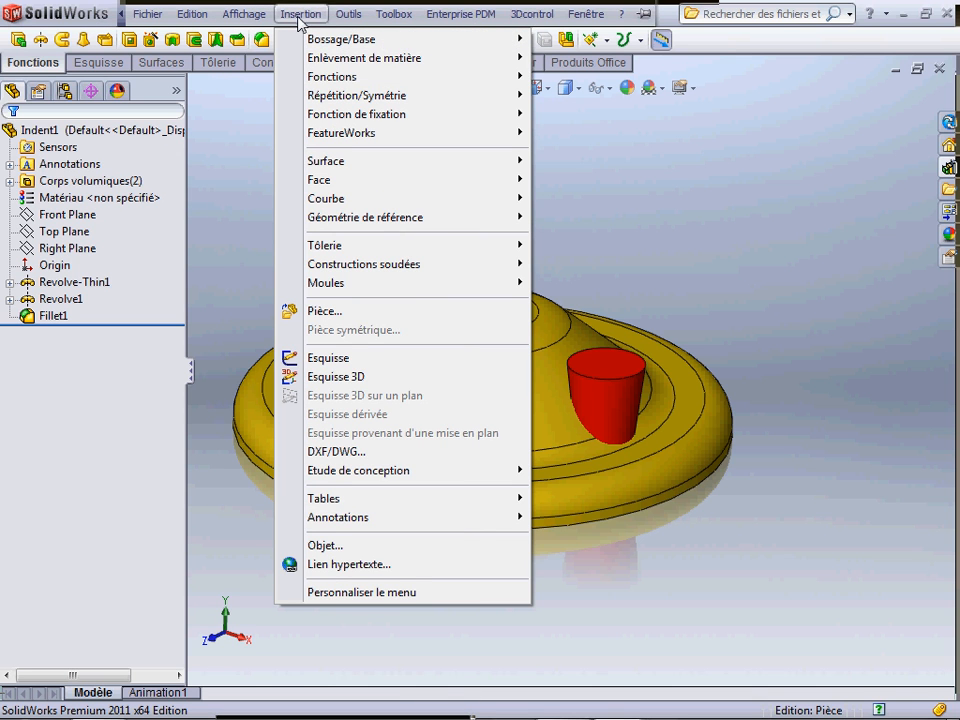
mouse_move(317, 77)
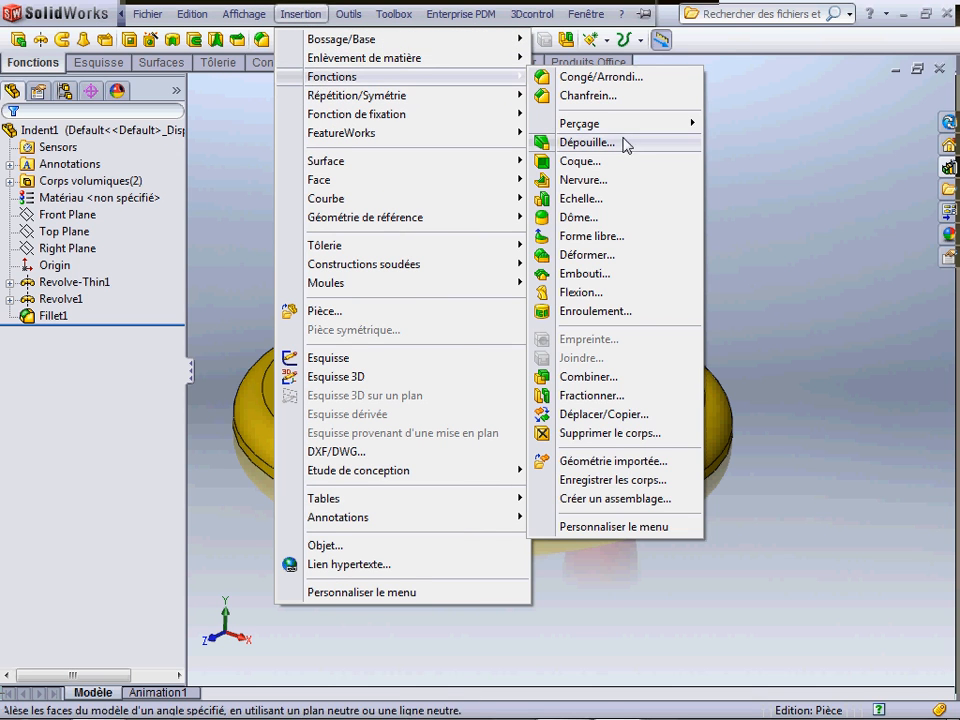
left_click(624, 274)
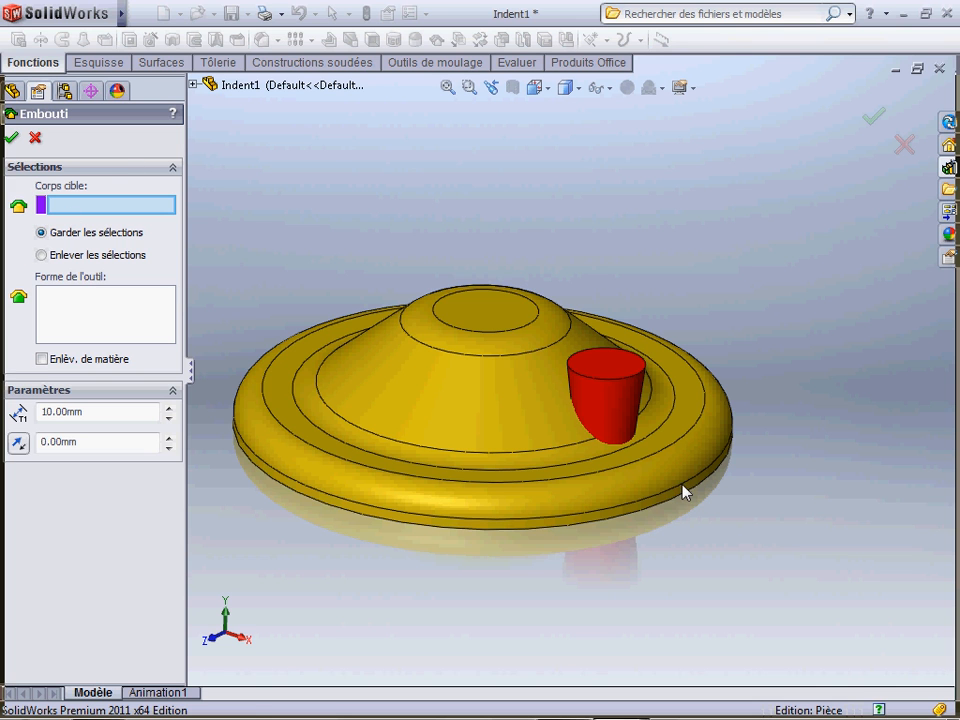
scroll(682, 485, "up", 1)
scroll(652, 467, "down", 1)
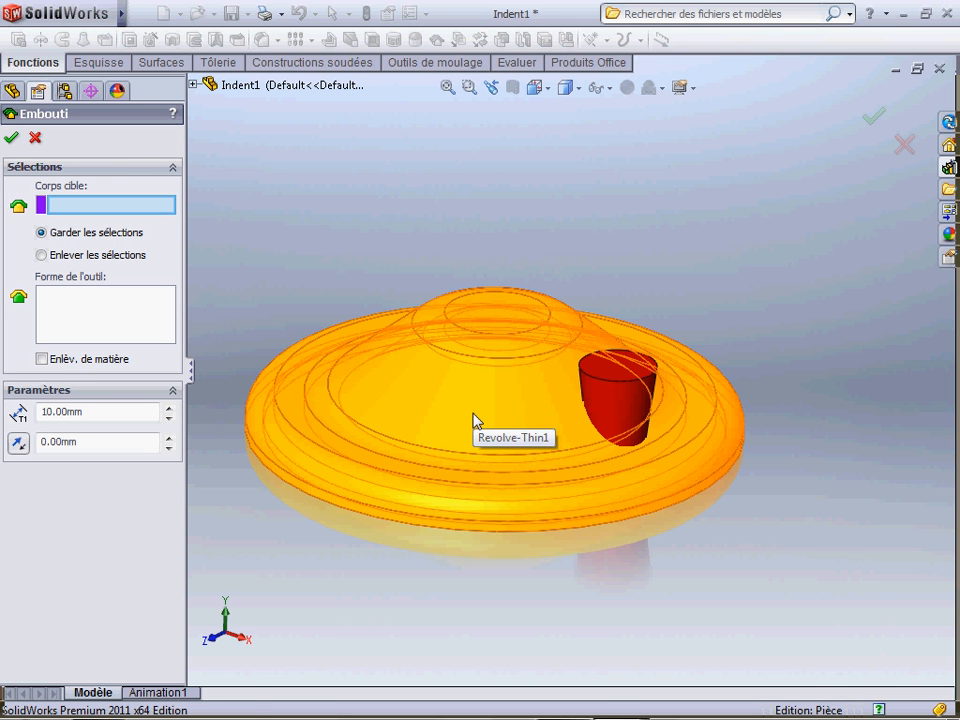
left_click(474, 419)
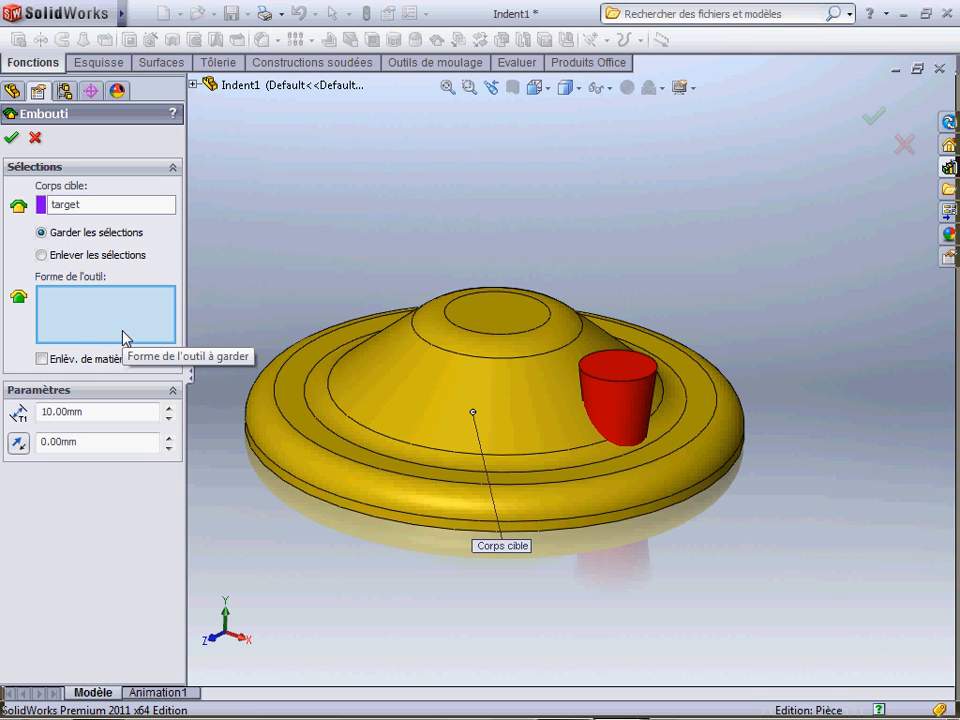
left_click(636, 384)
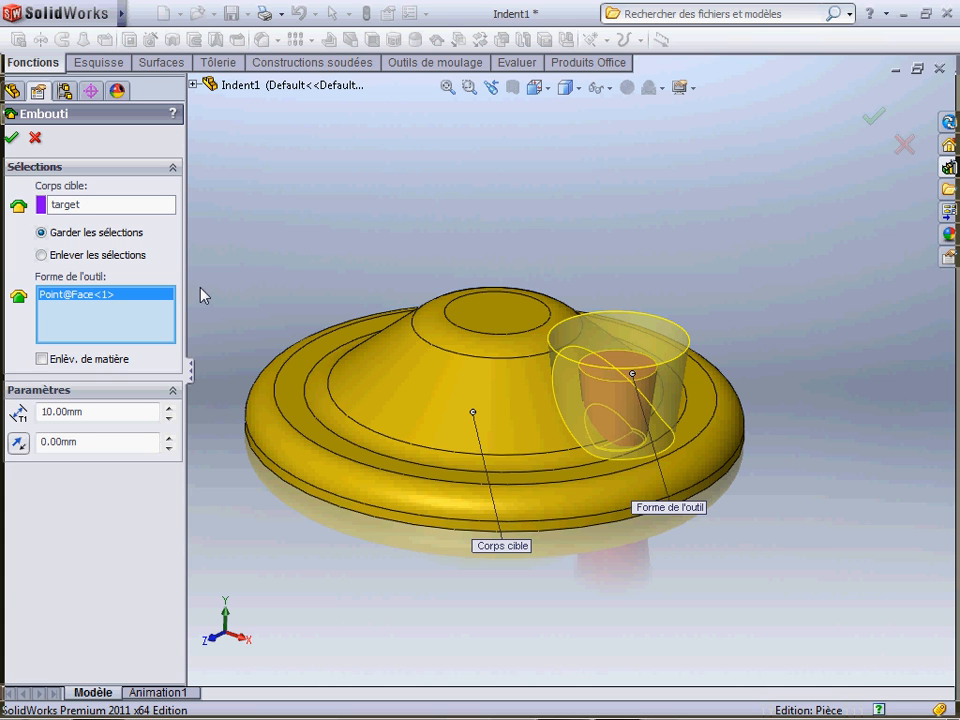
Step: Set the indent thickness to 6 mm and switch the tool selection mode to Enlever les sélections
left_click(80, 255)
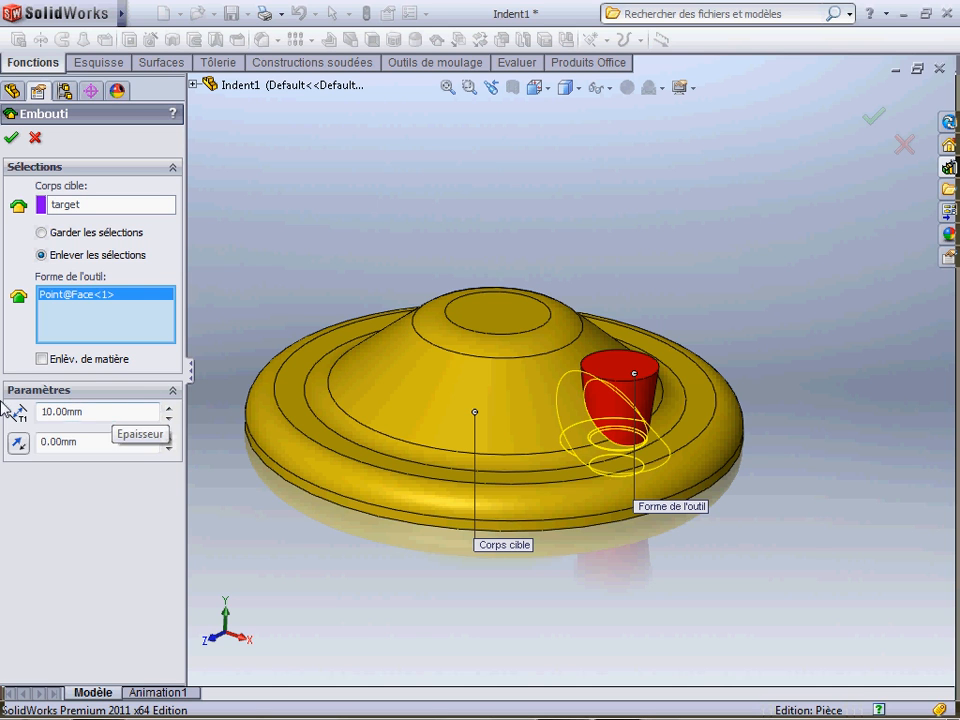
left_click(83, 237)
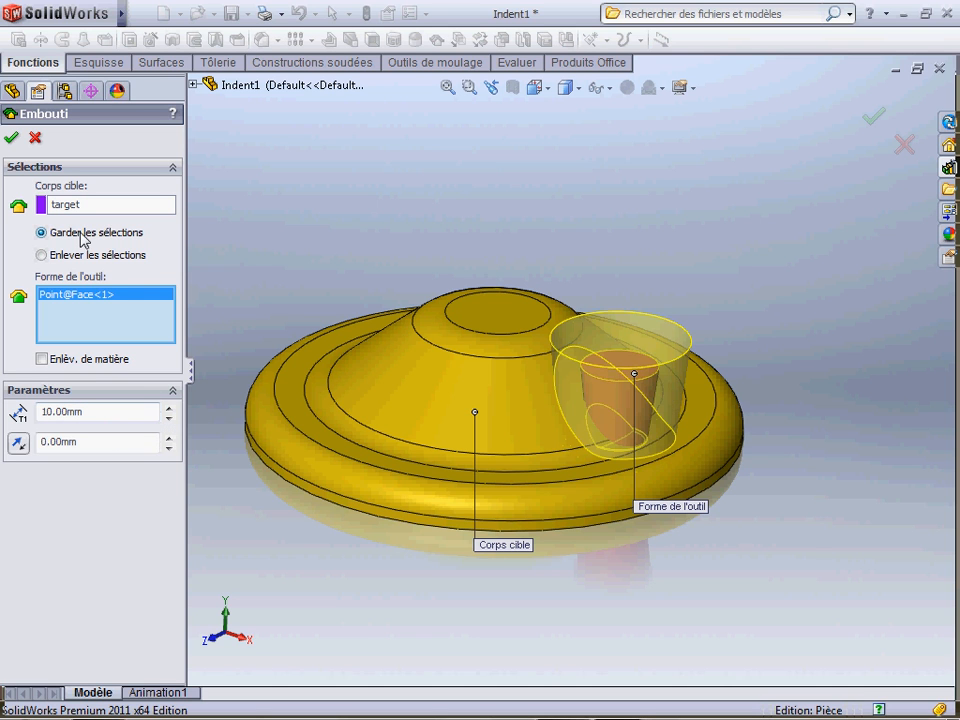
left_click_drag(94, 416, 38, 412)
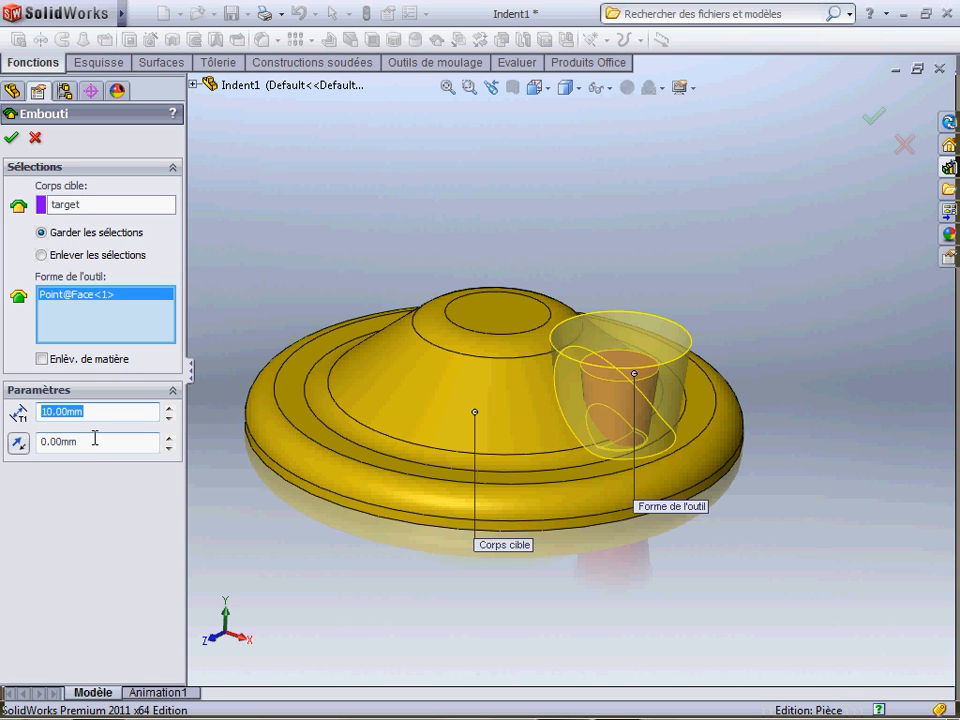
type("6")
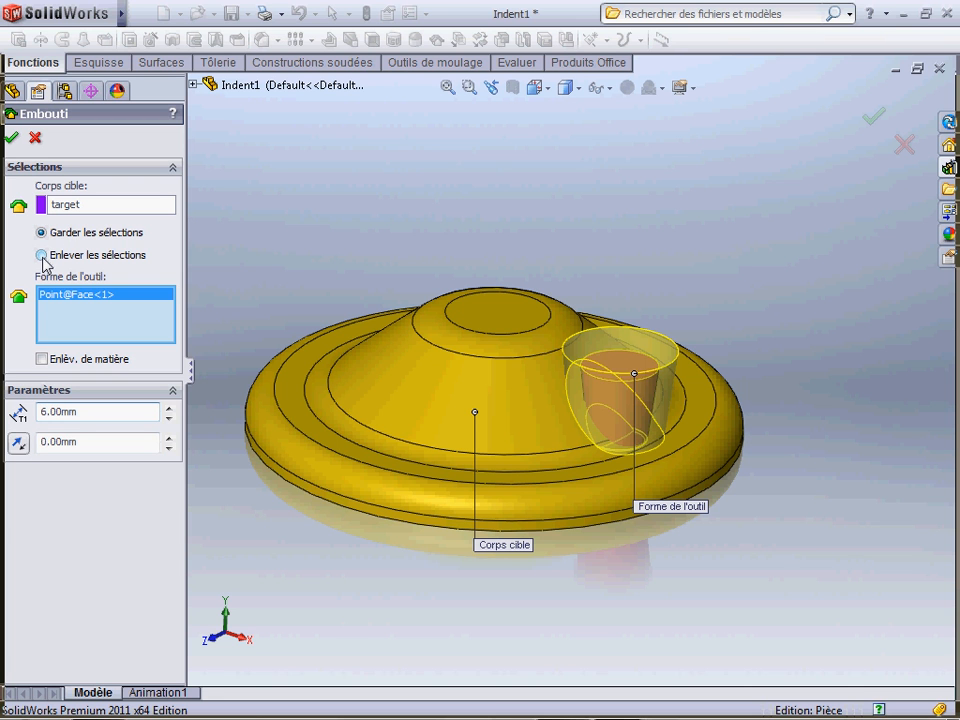
left_click(43, 259)
middle_click_drag(525, 480, 686, 450)
scroll(640, 410, "down", 5)
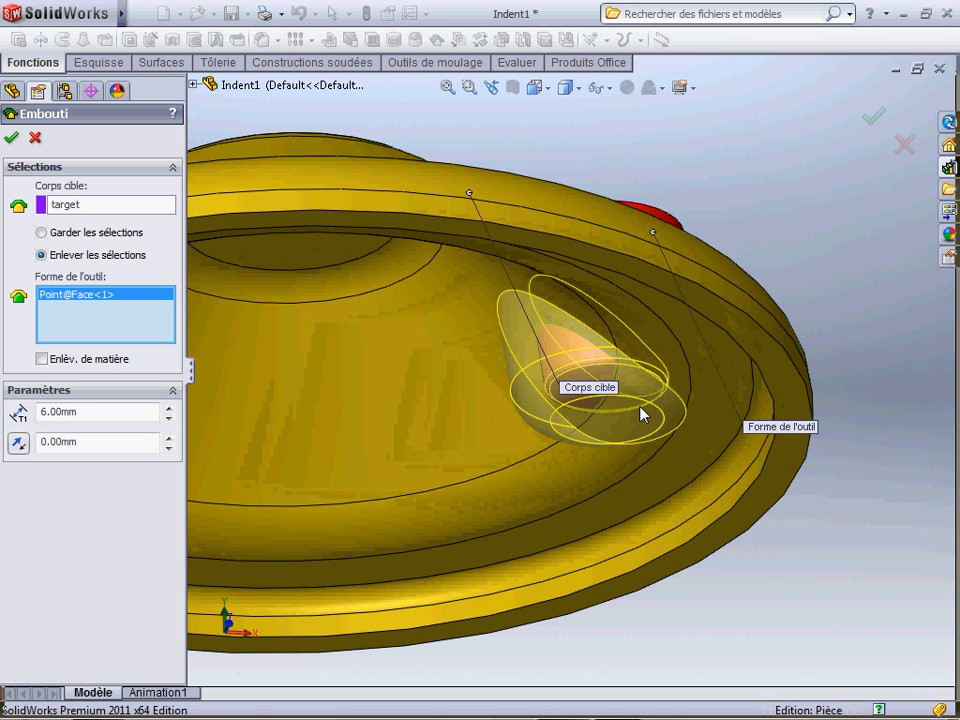
Step: Set the indent clearance to 1 mm and create the feature
left_click(110, 439)
left_click_drag(100, 442, 42, 443)
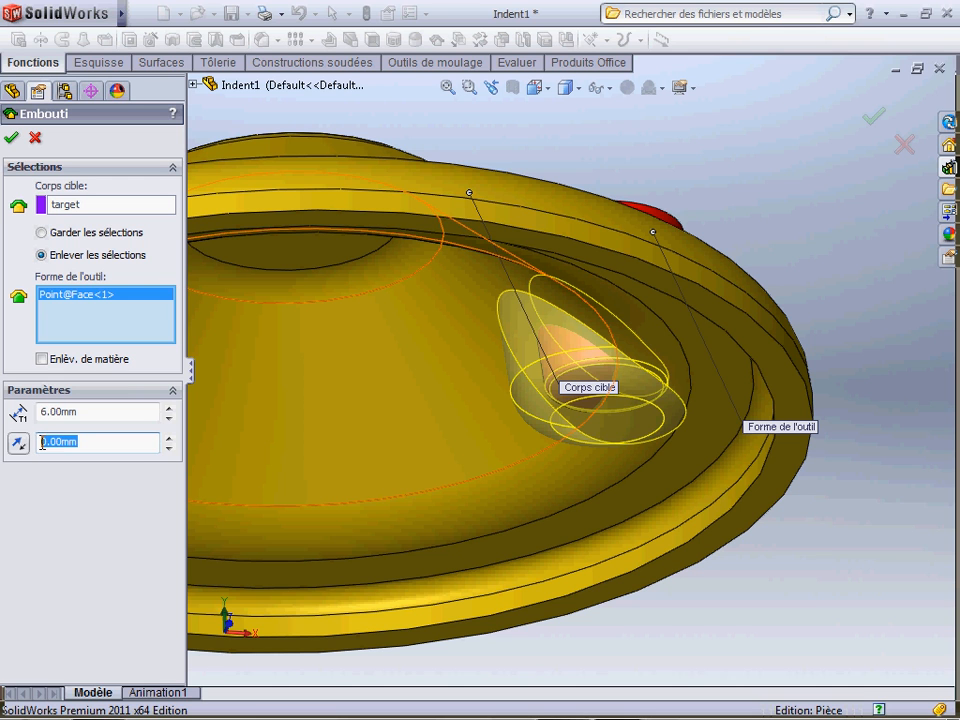
type("1")
key("Return")
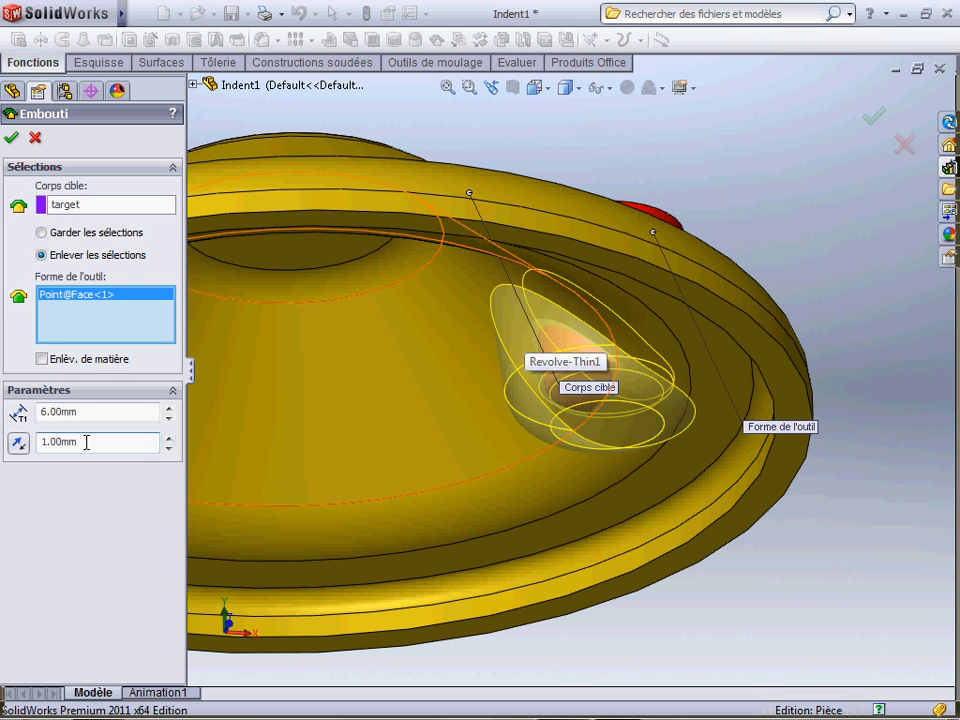
left_click(17, 444)
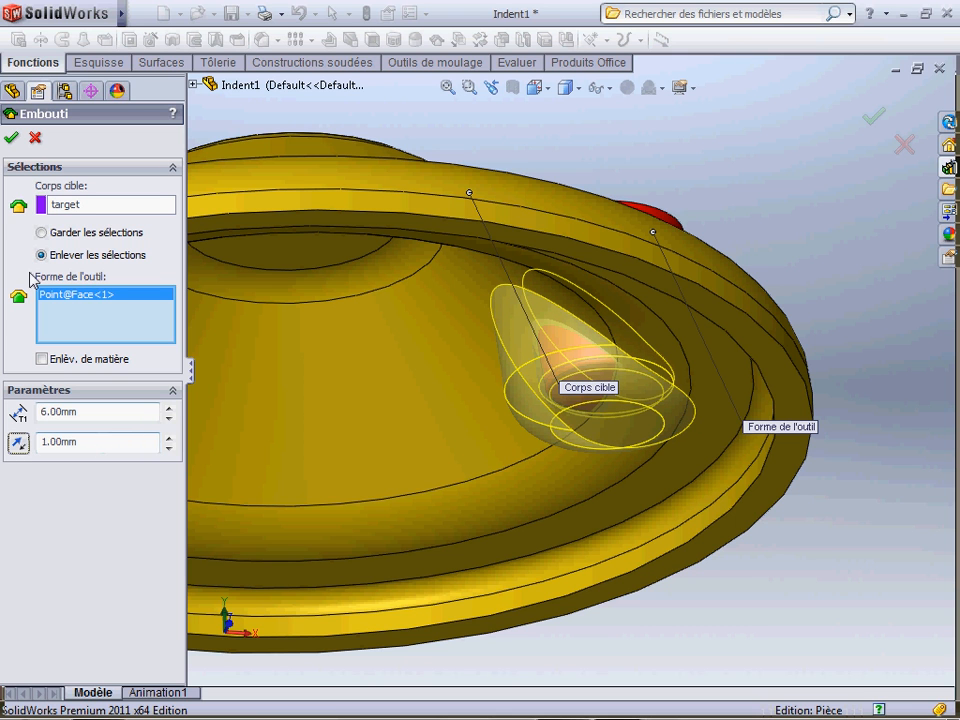
left_click(12, 139)
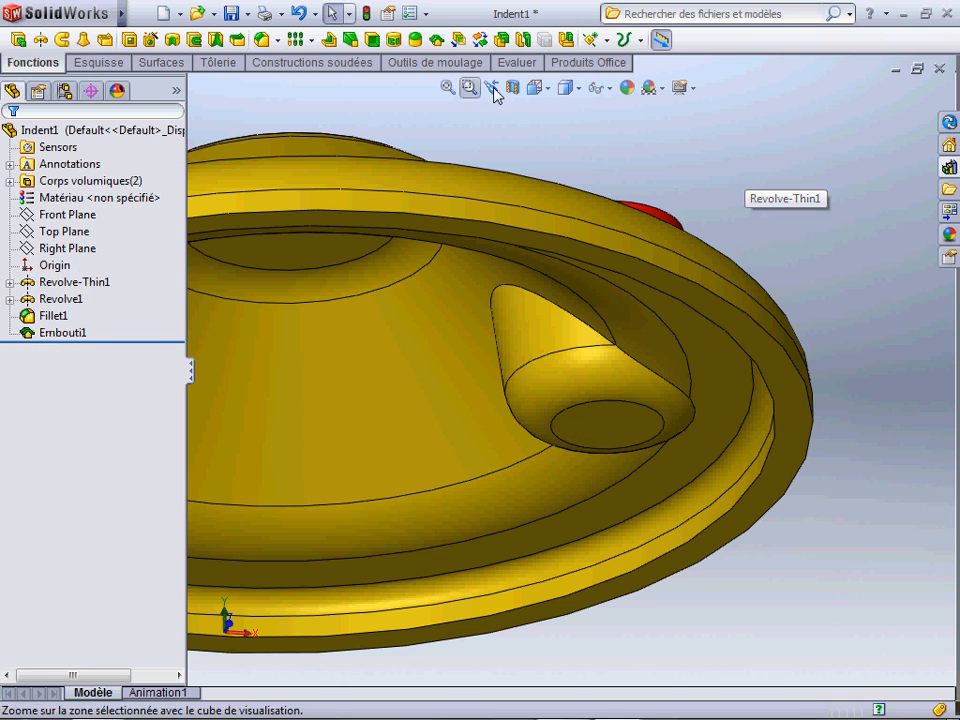
Step: Examine the indent's wall and clearance around the red tool in a Front Plane section view, then turn the section off
left_click(514, 89)
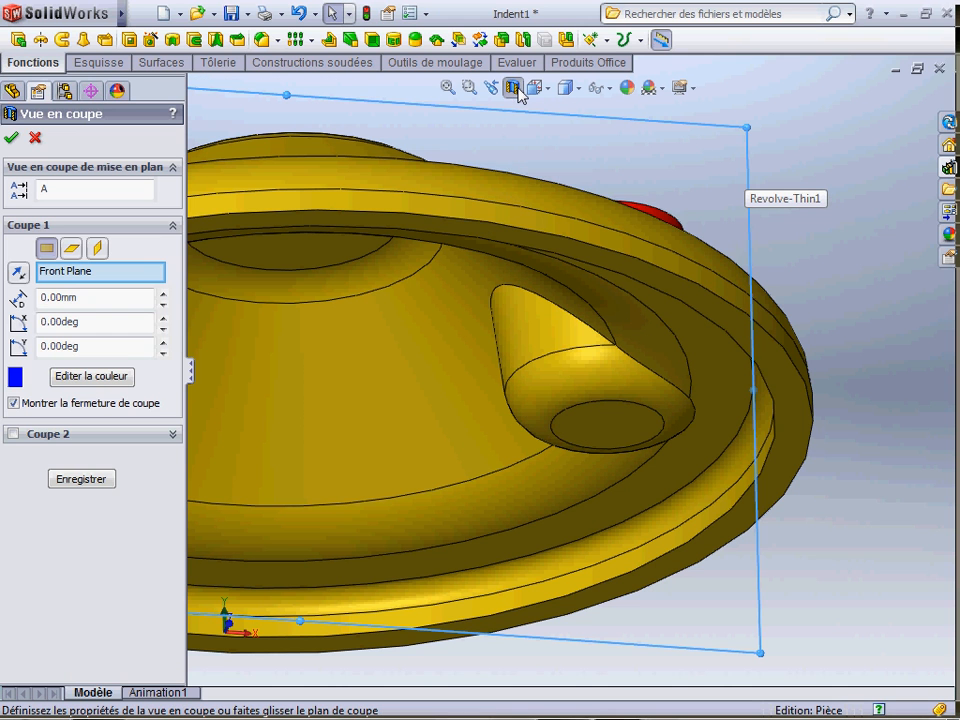
left_click(10, 141)
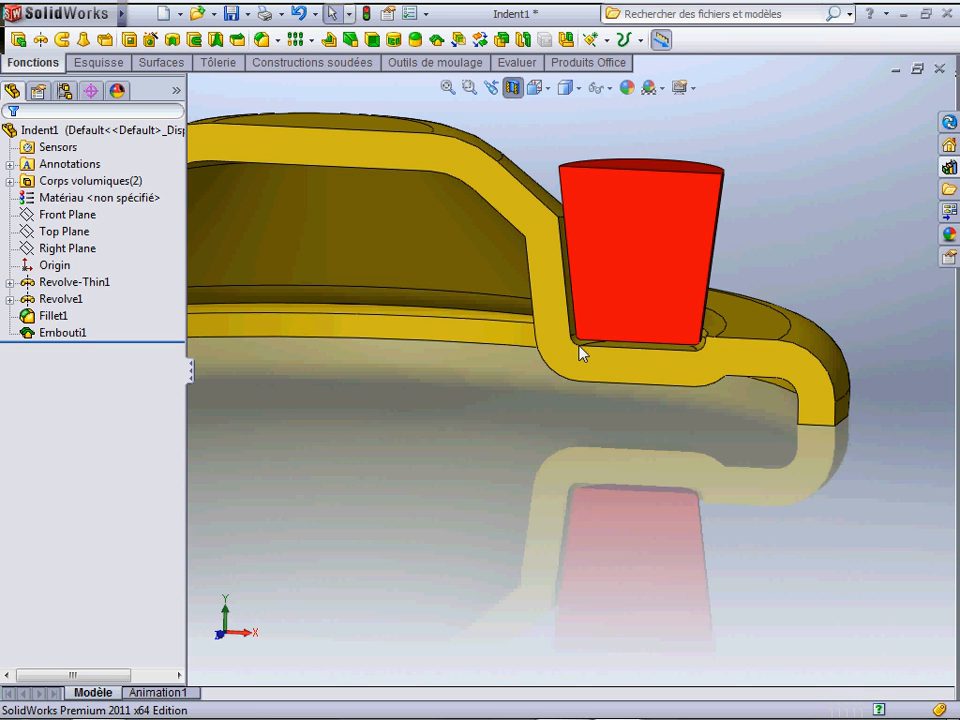
left_click(512, 88)
Step: Delete the Embouti1 feature from the part
left_click(48, 340)
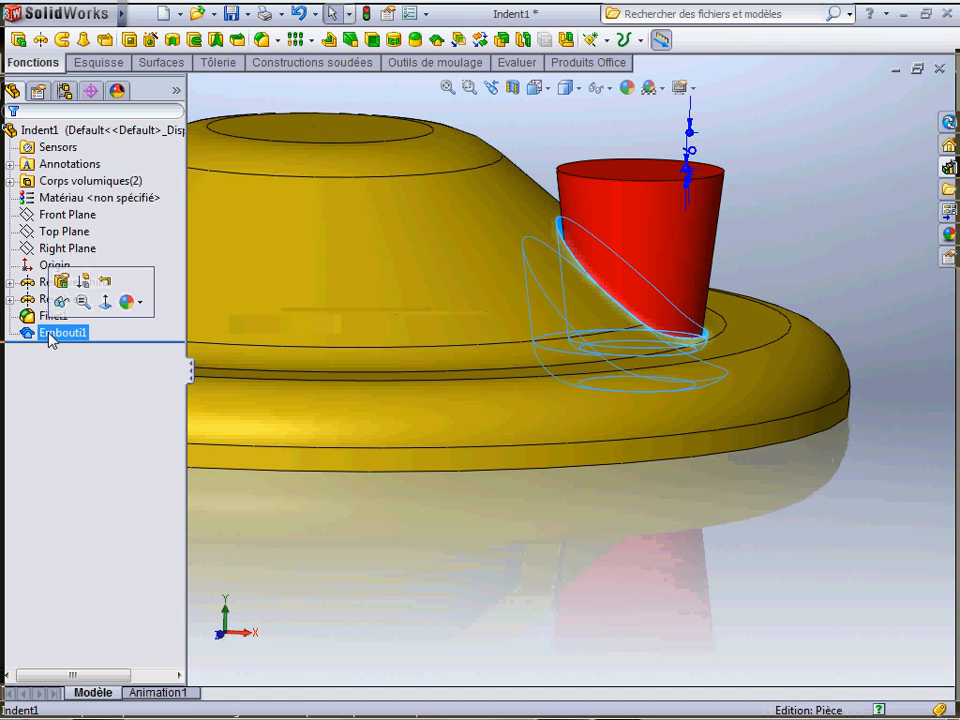
key("Delete")
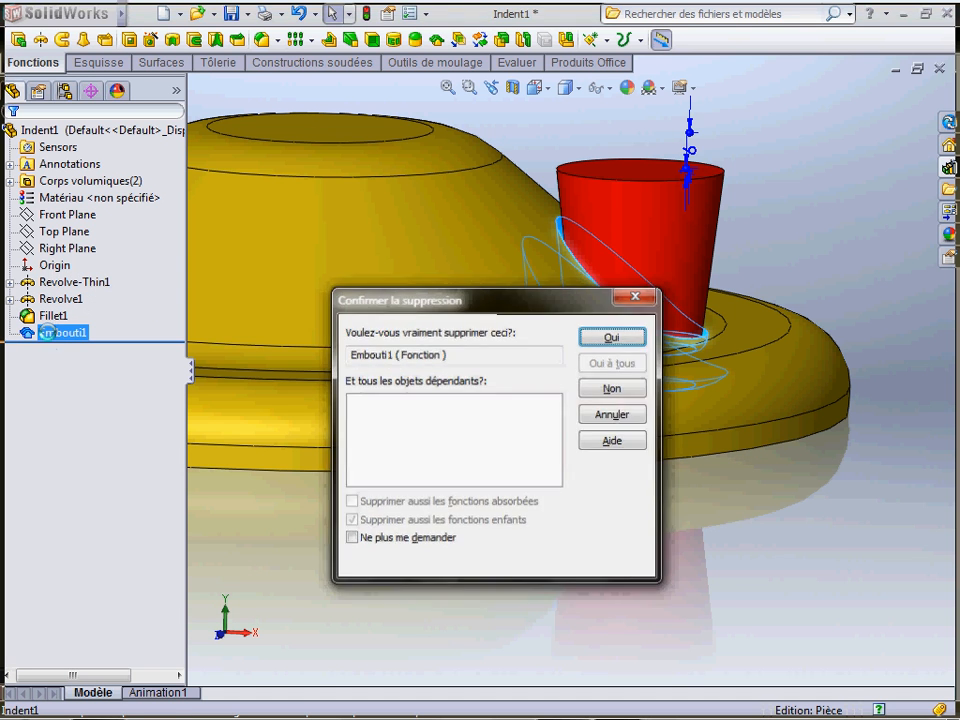
key("Return")
Step: Circularly pattern the red tool body around the dome's outer rim face with three equally spaced occurrences over 360°
scroll(327, 346, "up", 4)
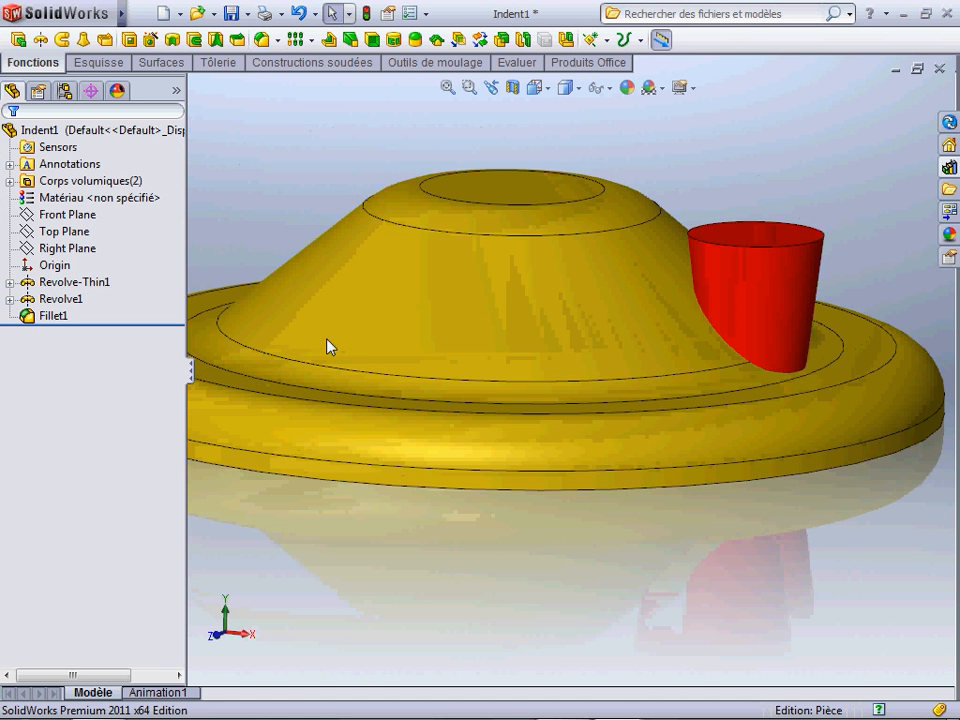
middle_click_drag(366, 330, 307, 345)
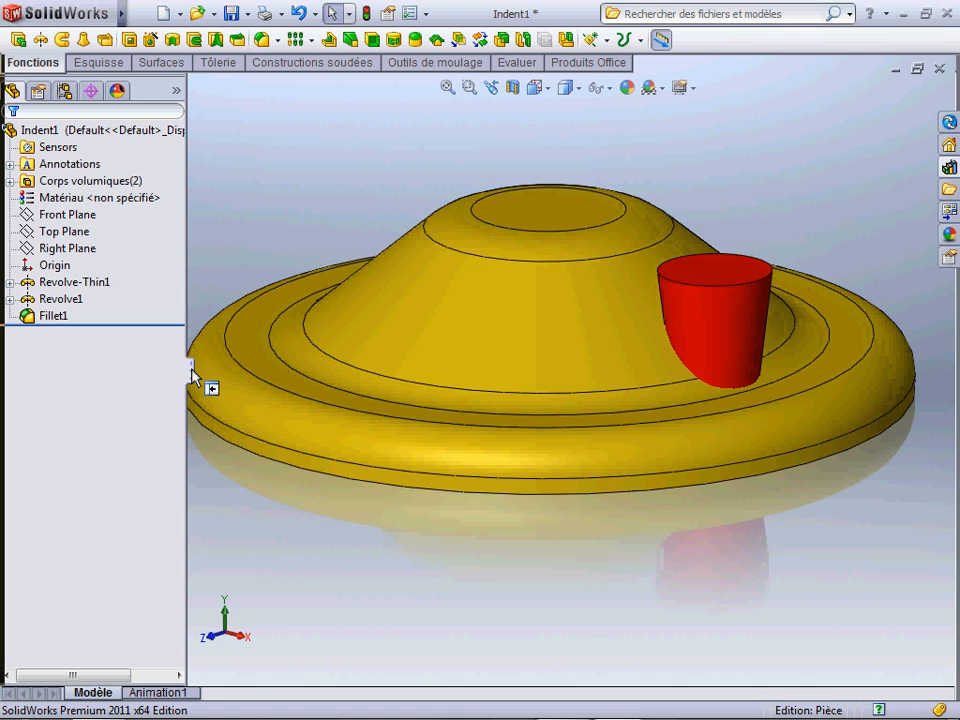
left_click_drag(187, 371, 122, 369)
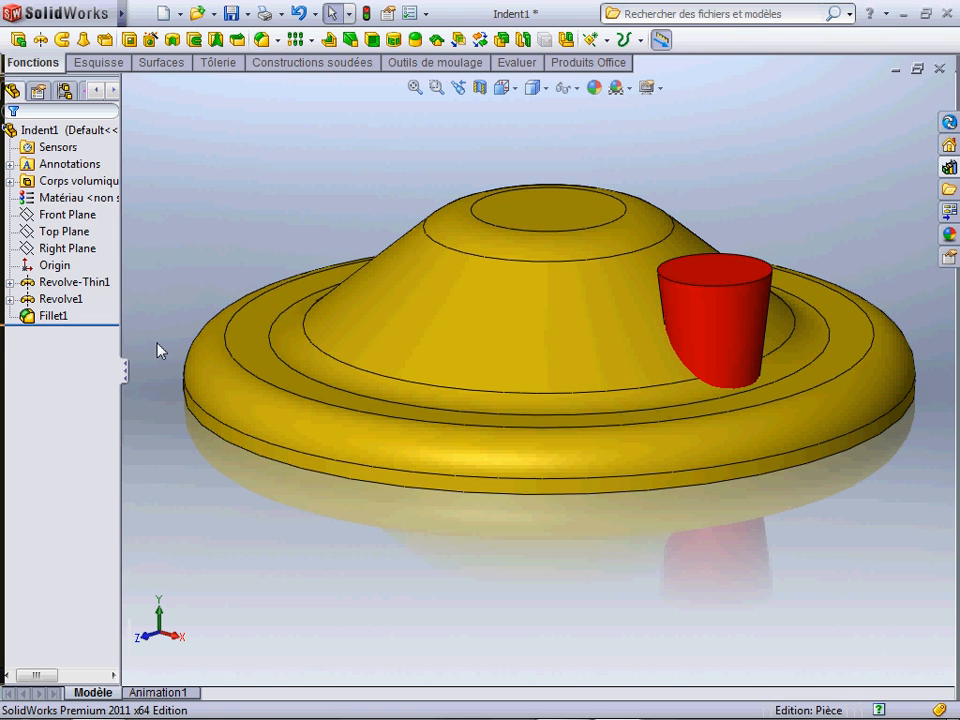
left_click(312, 39)
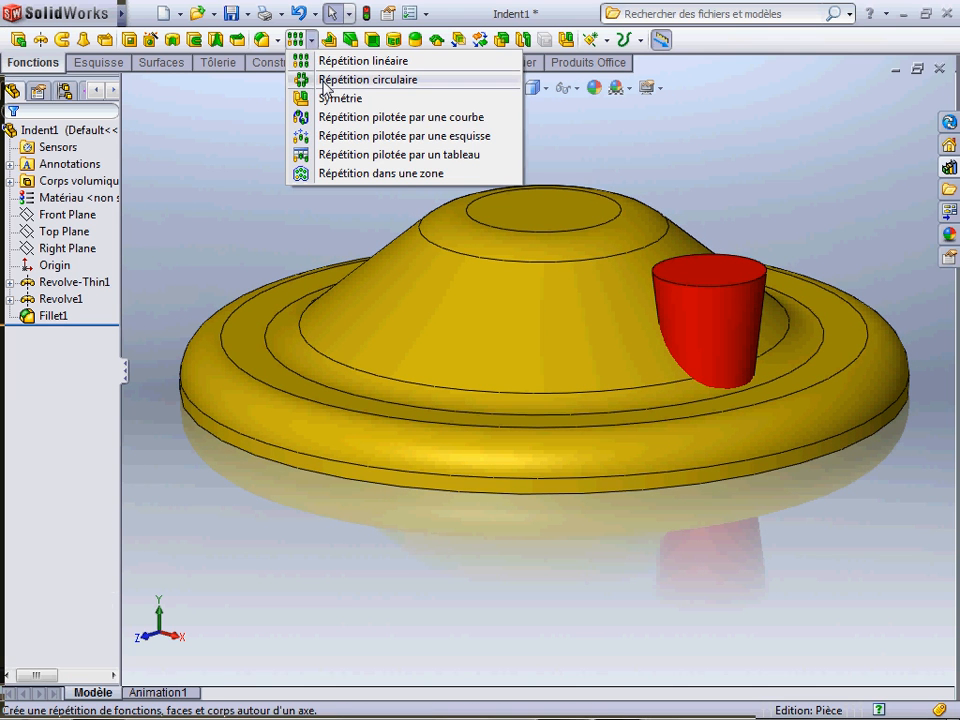
left_click(323, 82)
left_click(42, 442)
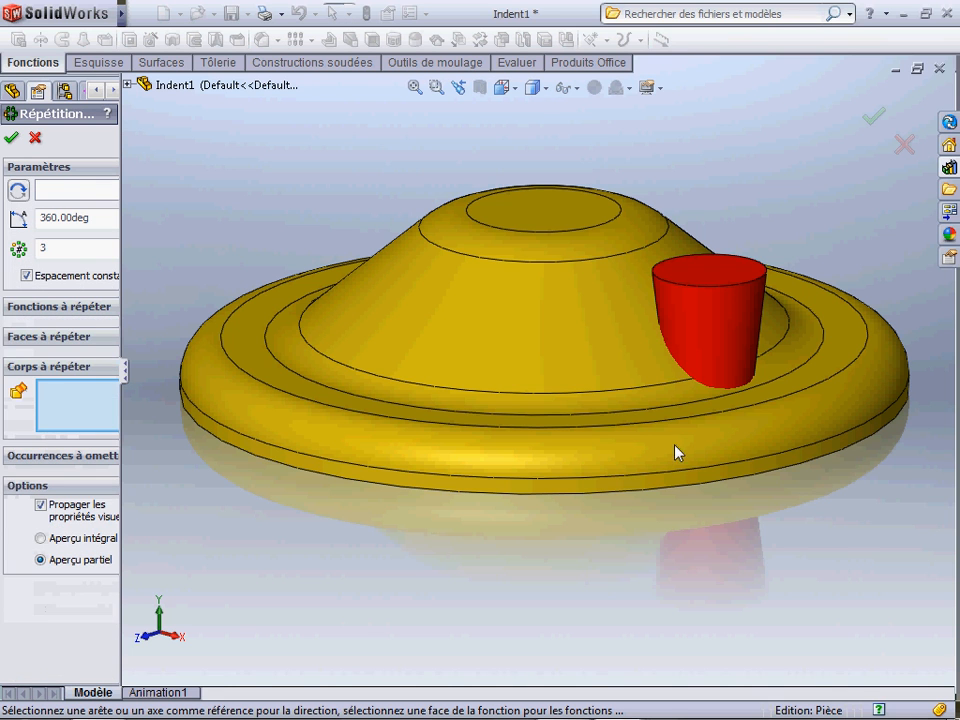
left_click(733, 307)
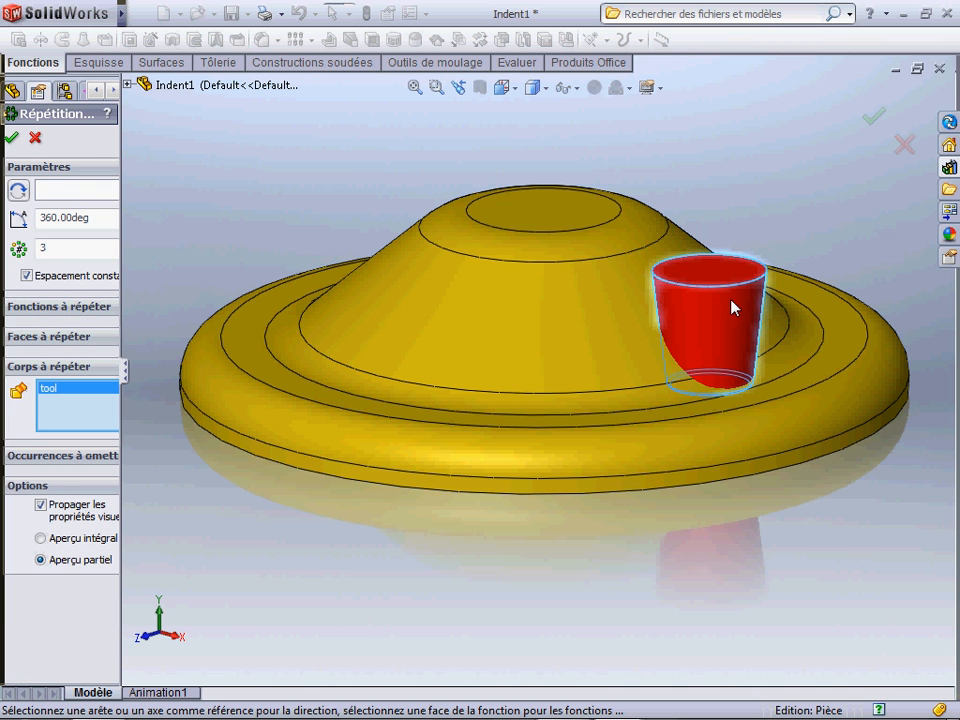
left_click(78, 197)
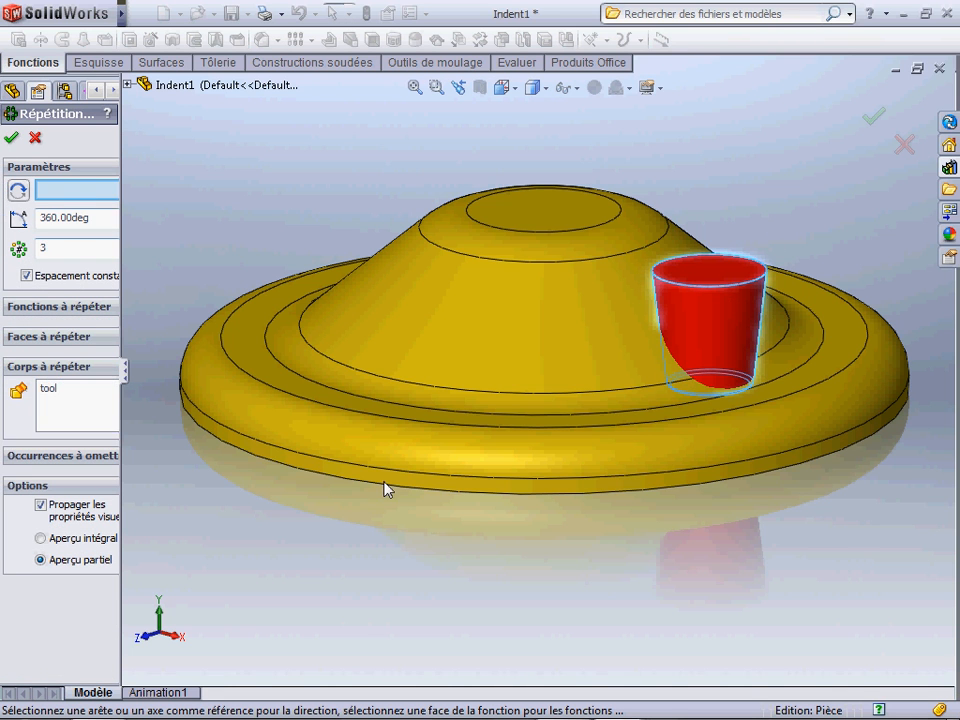
left_click(386, 487)
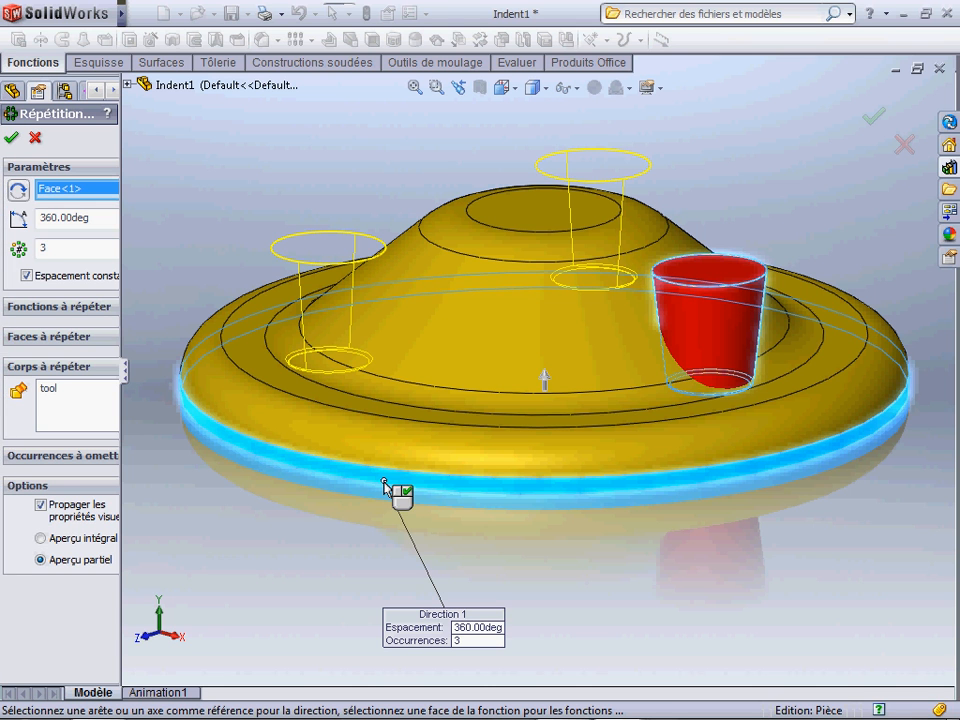
left_click(13, 141)
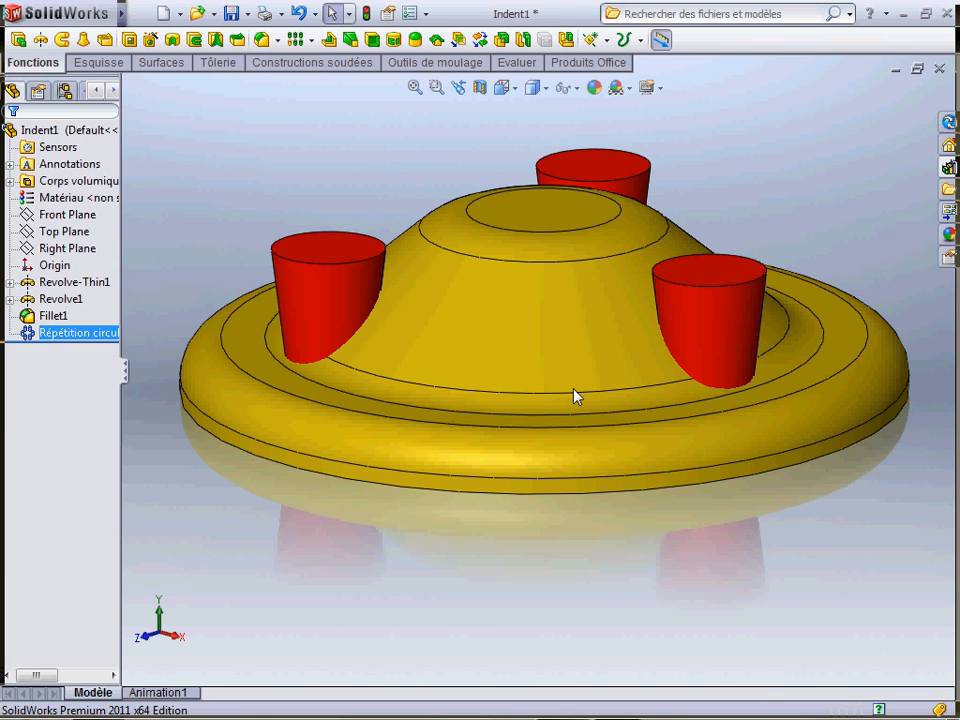
Step: Create an Embouti feature on the domed target body with all three red tool bodies, using Enlever les sélections, 6 mm thickness and 1 mm clearance
key("Left")
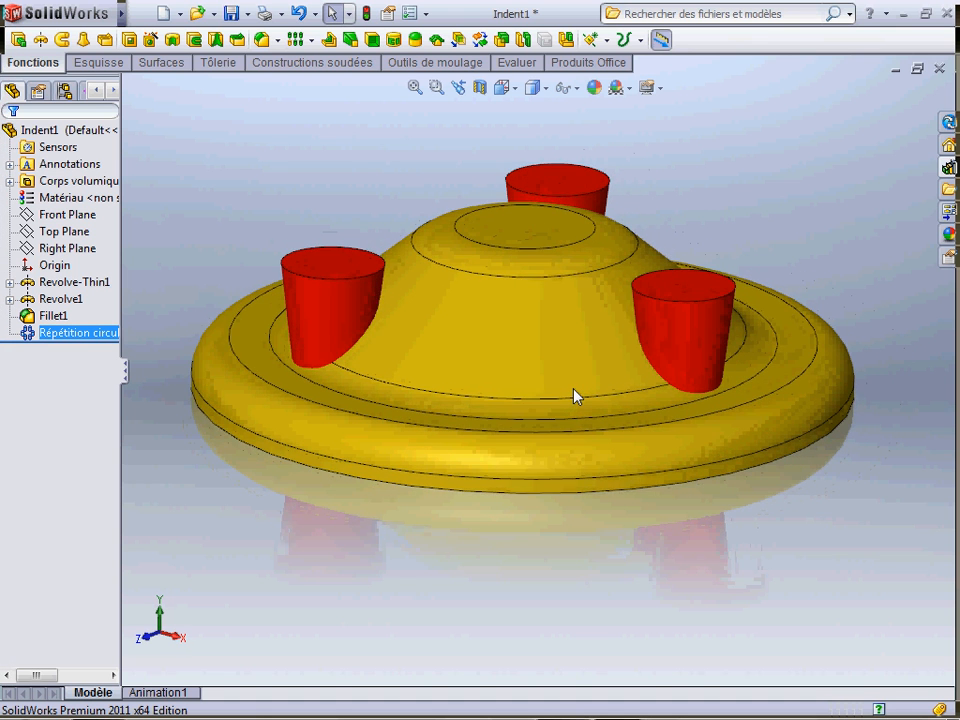
key("Left")
key("Left")
key("Left")
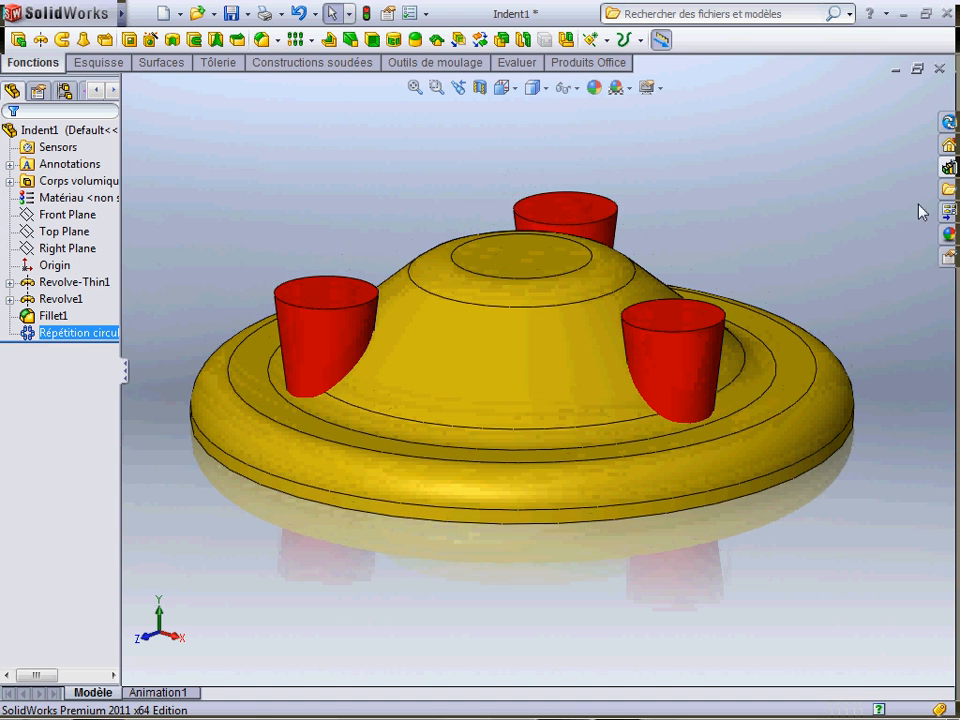
left_click(435, 40)
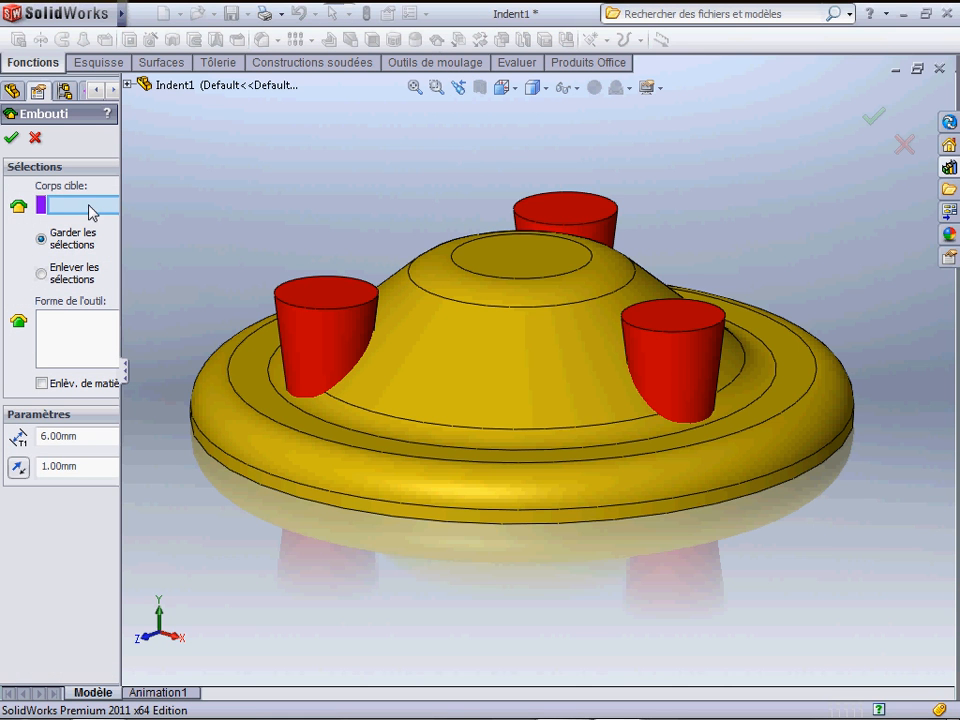
left_click(535, 362)
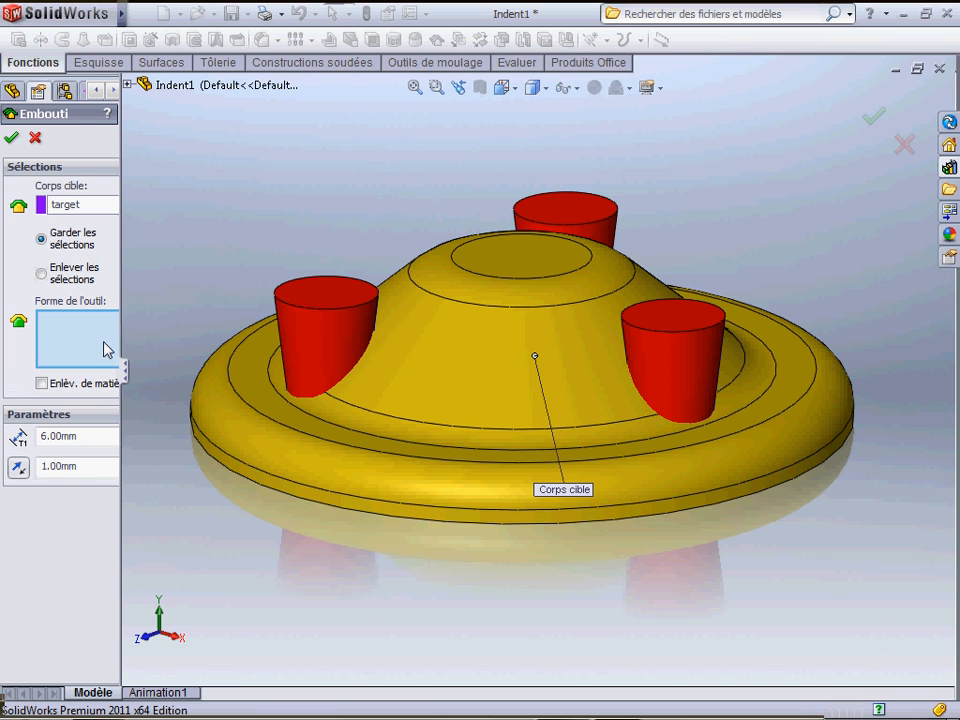
left_click(316, 296)
left_click(600, 220)
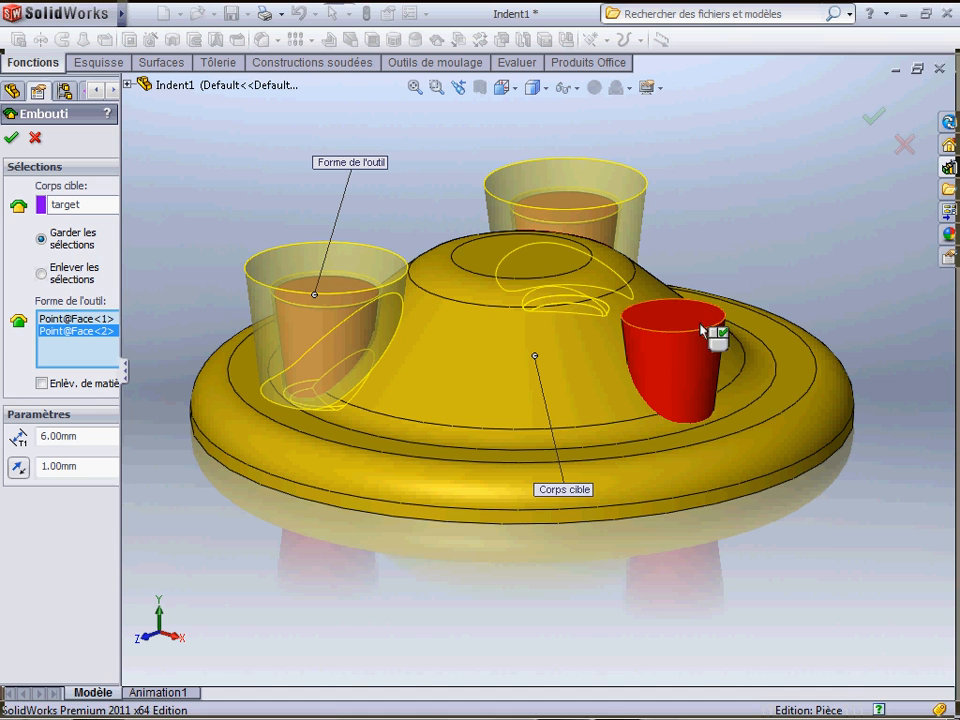
left_click(714, 336)
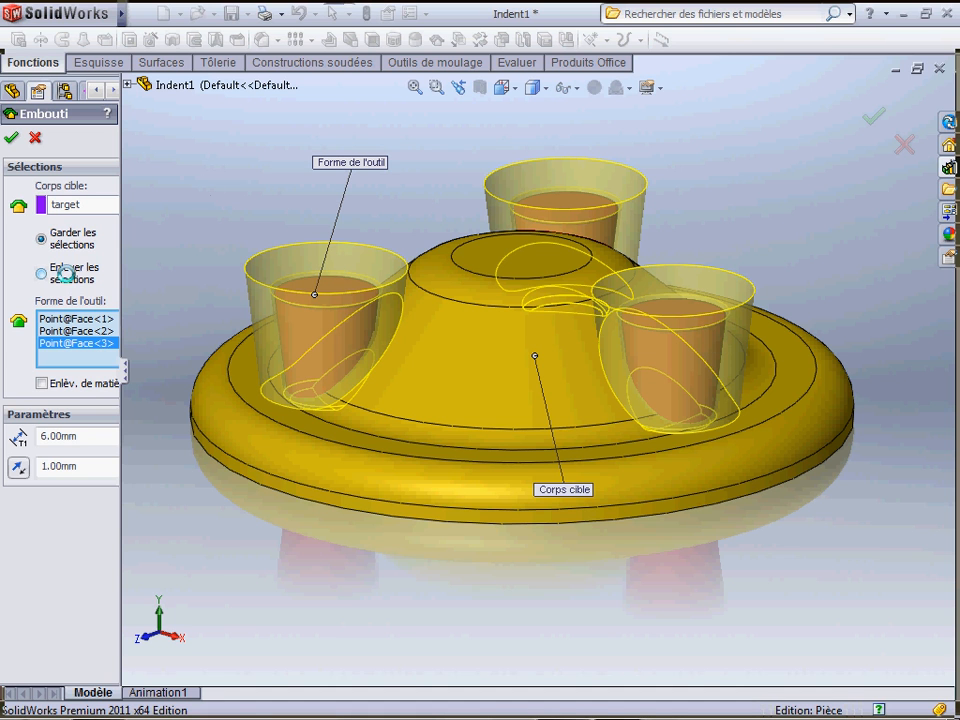
left_click(66, 279)
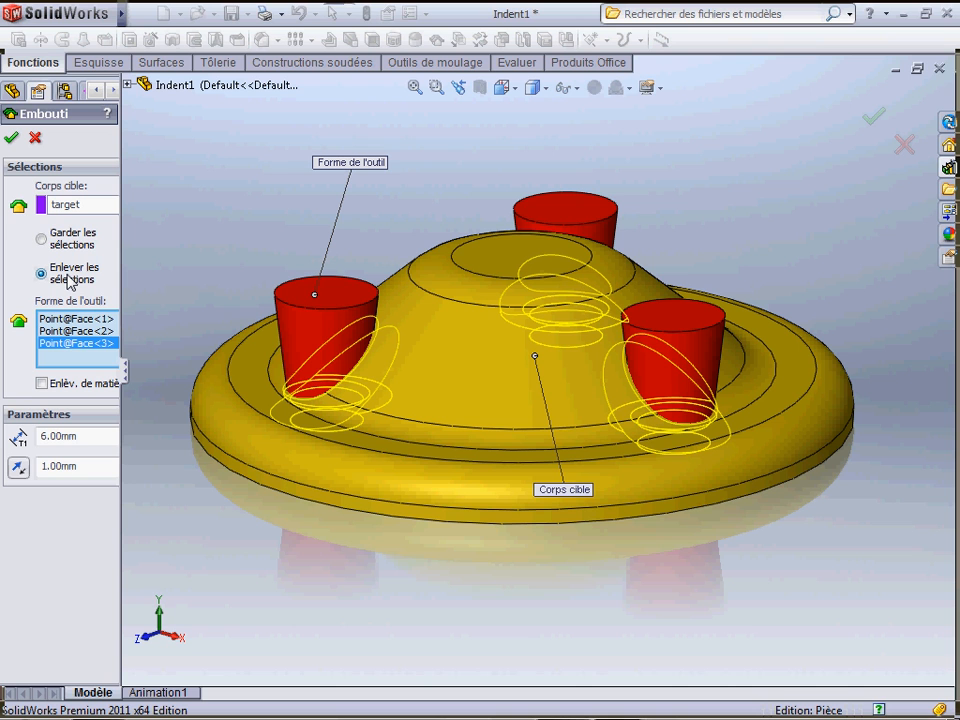
left_click(11, 137)
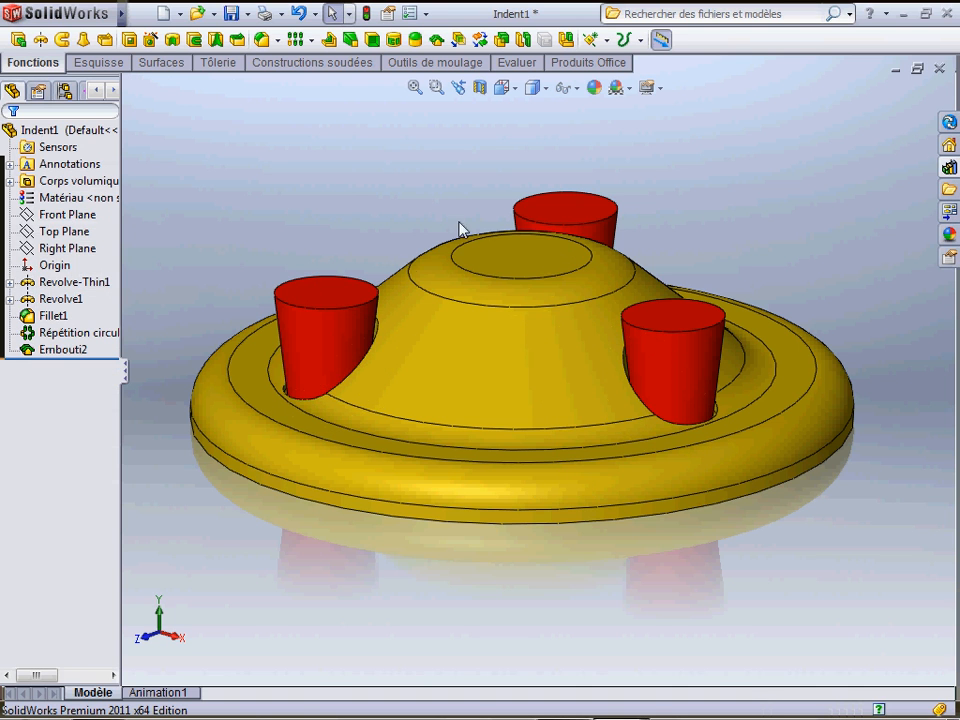
Step: Examine the indents in a Front Plane section view, moving the cutting plane to a -38 mm offset, and cancel the section
left_click(479, 90)
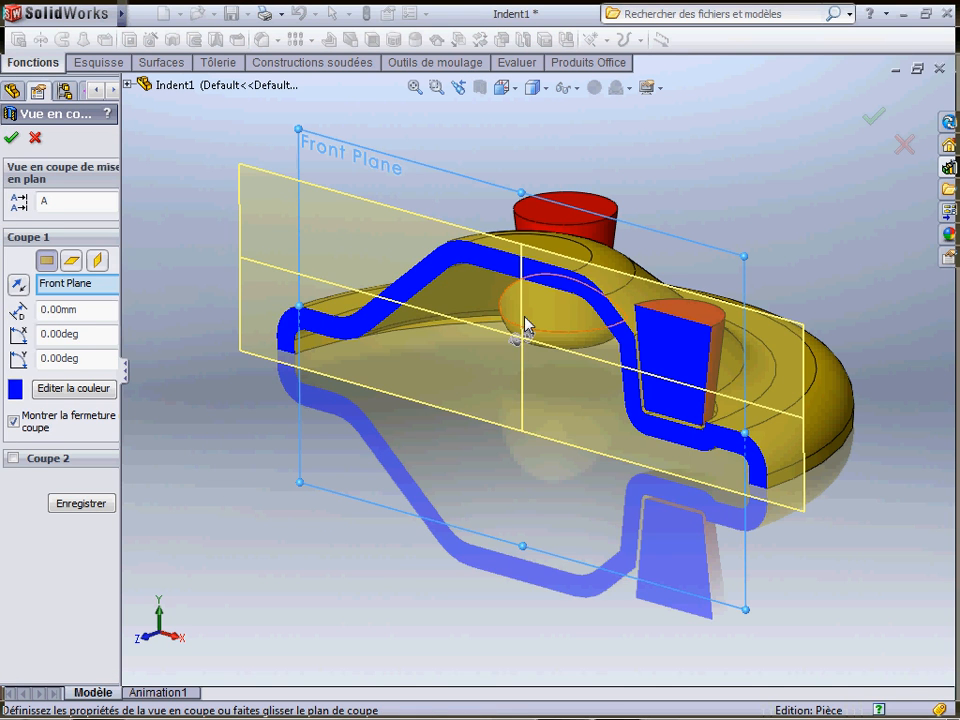
left_click_drag(497, 357, 634, 345)
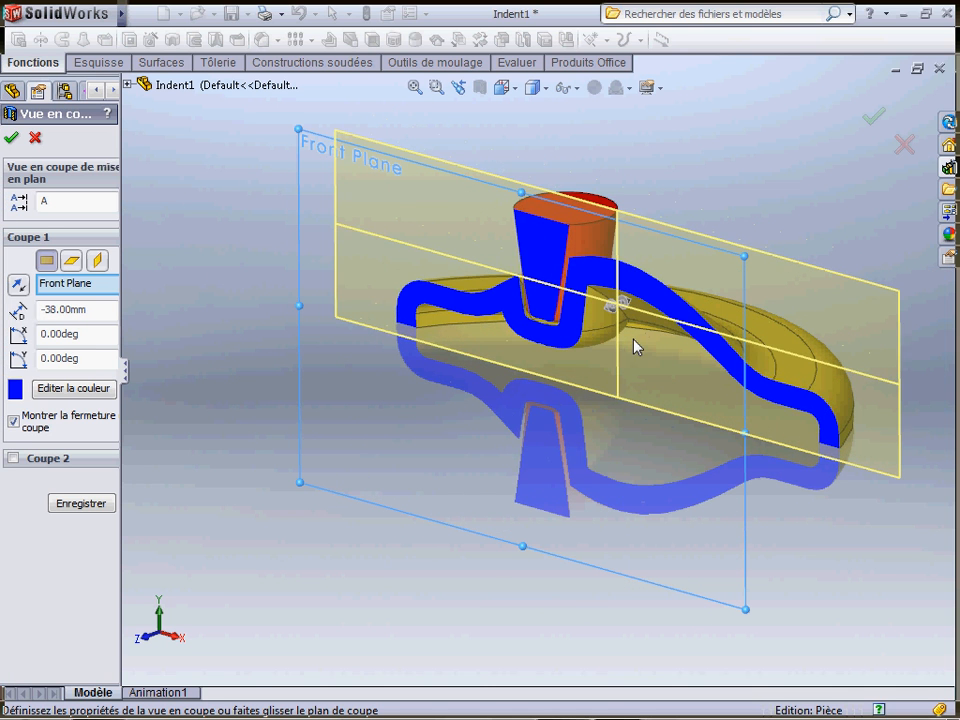
left_click(912, 150)
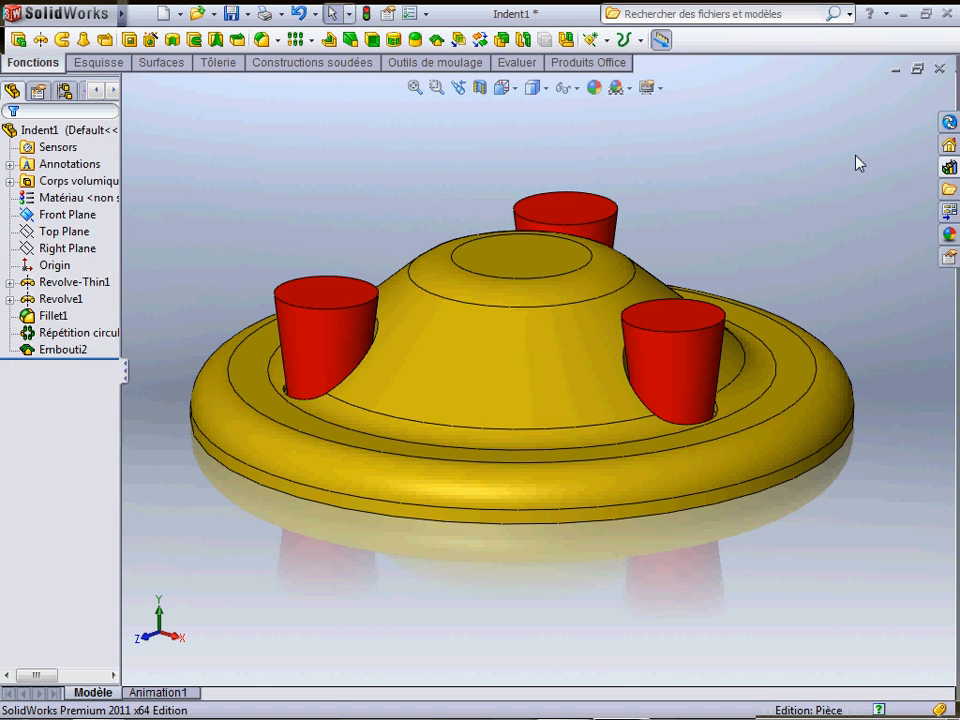
Step: Close the Indent1 part without saving and open the Indent2 part from the Weblunch folder
left_click(937, 68)
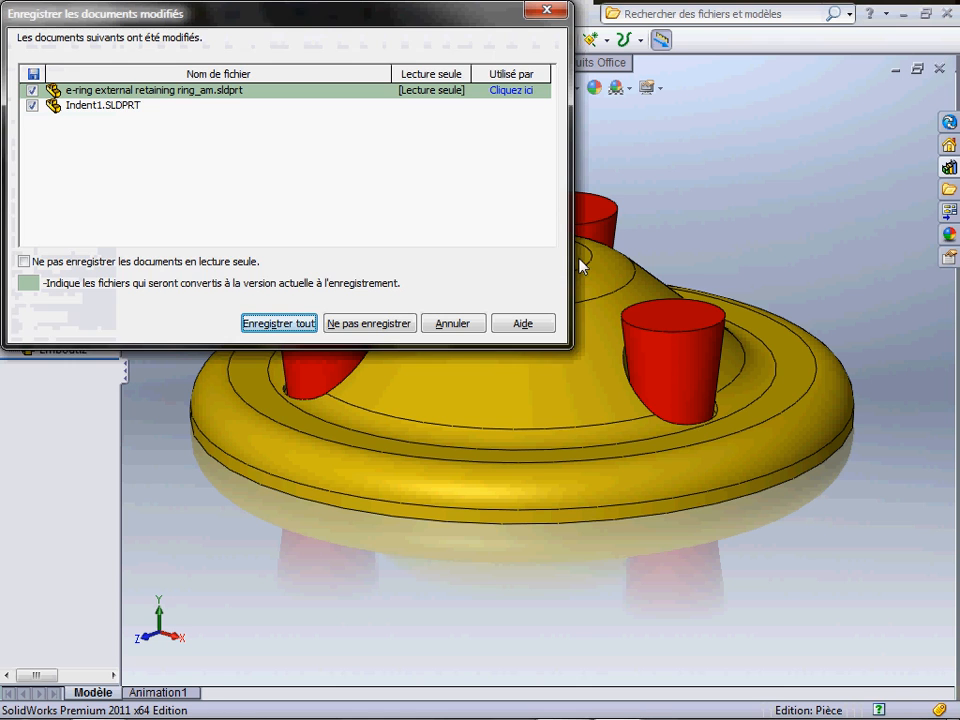
left_click(388, 328)
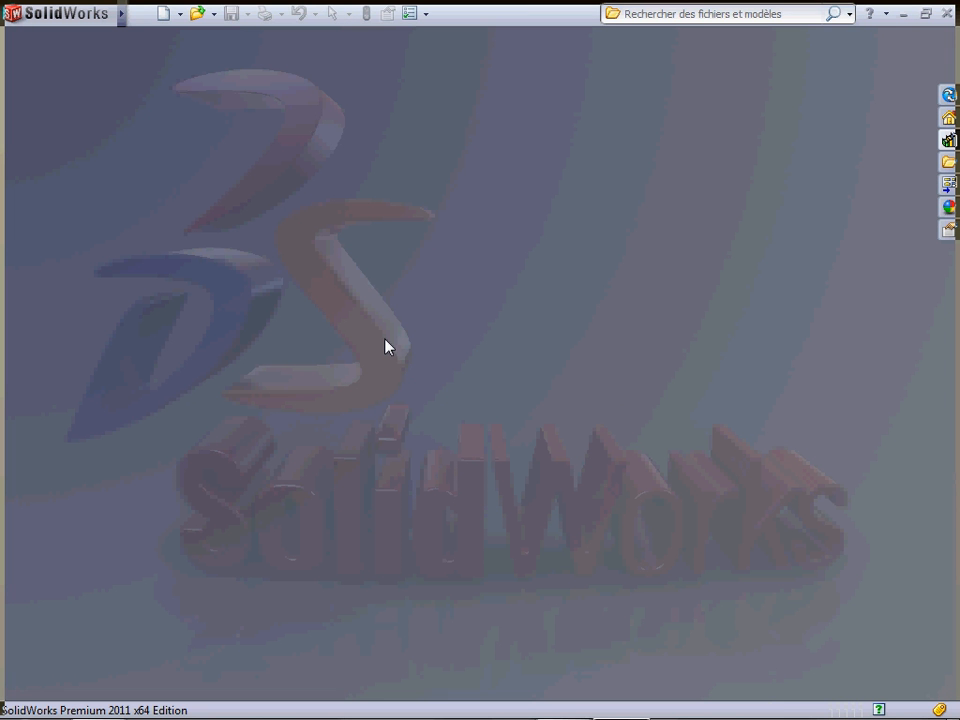
left_click(196, 13)
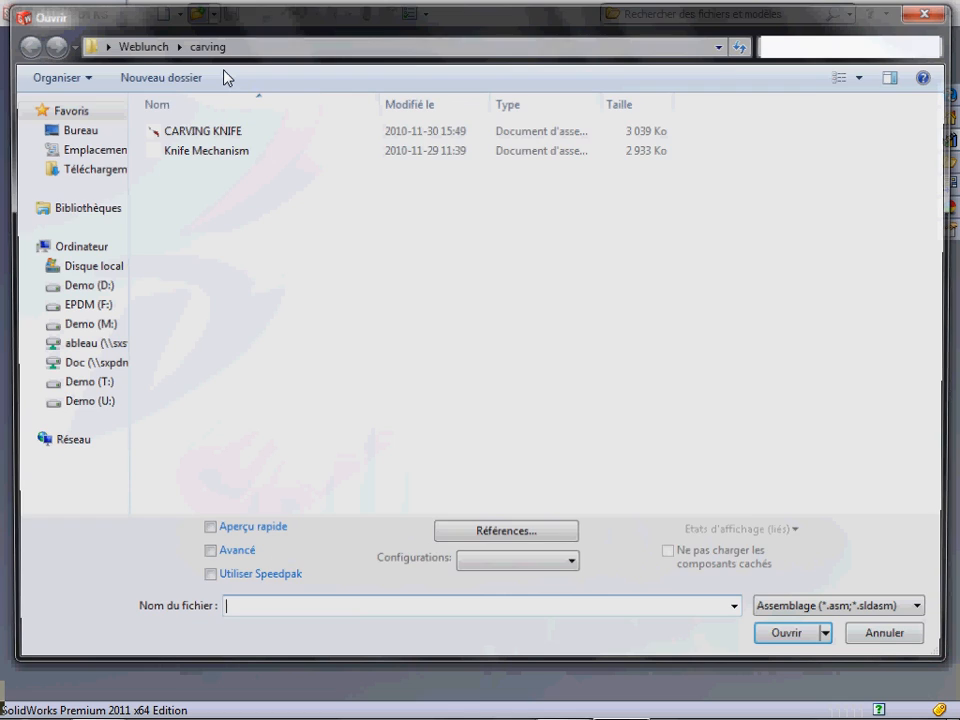
left_click(927, 614)
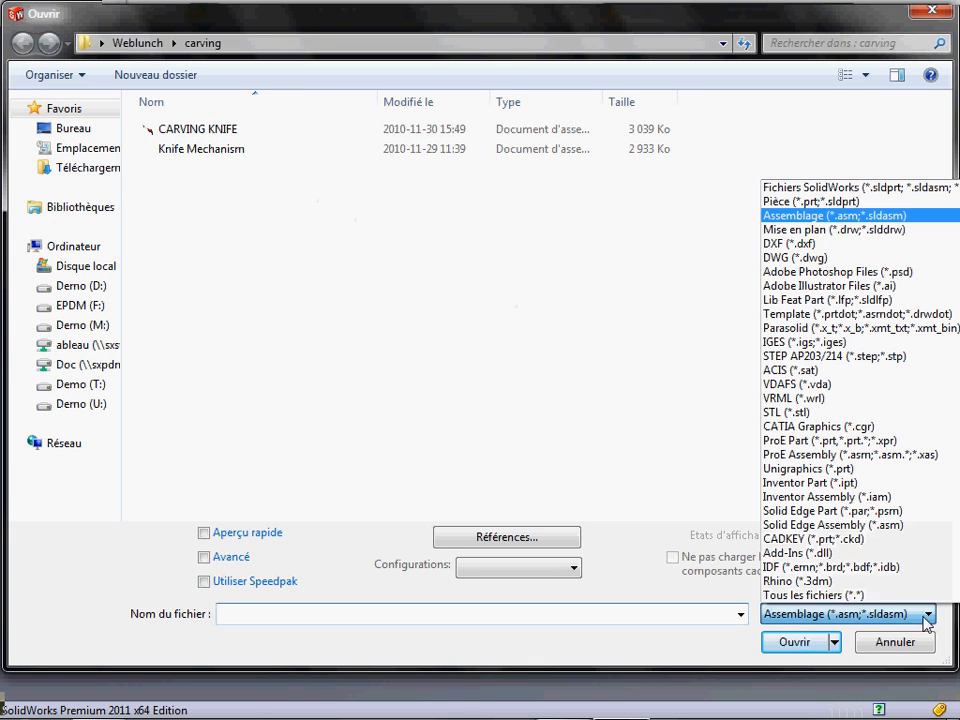
left_click(446, 400)
left_click(121, 46)
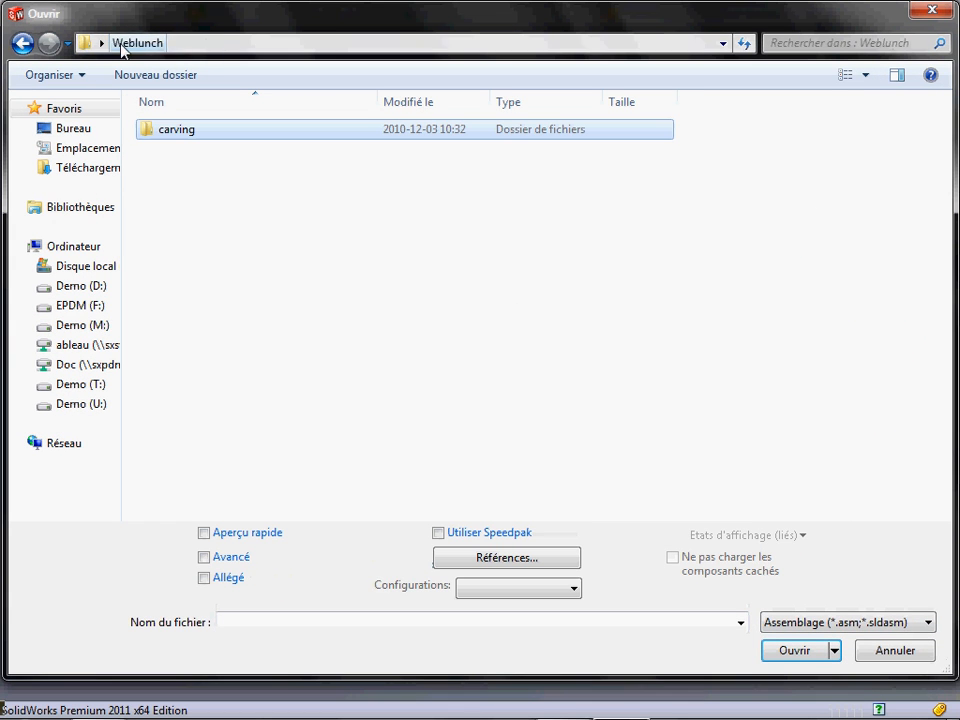
left_click(903, 622)
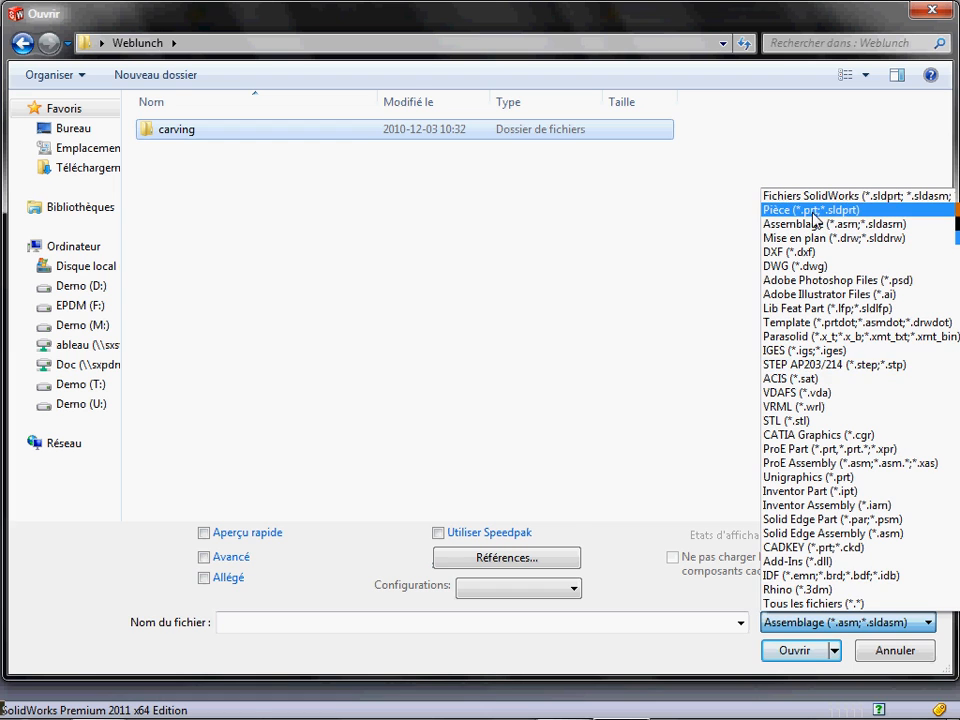
left_click(813, 212)
double_click(208, 165)
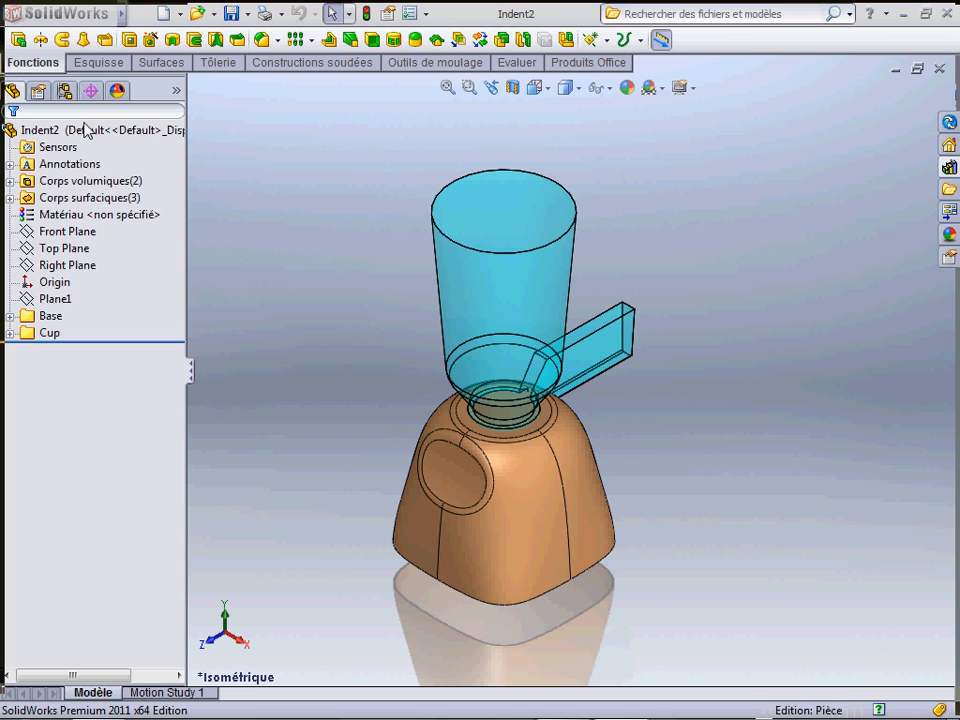
Step: Examine the features contained in the Base and Cup folders of the feature tree
left_click(49, 318)
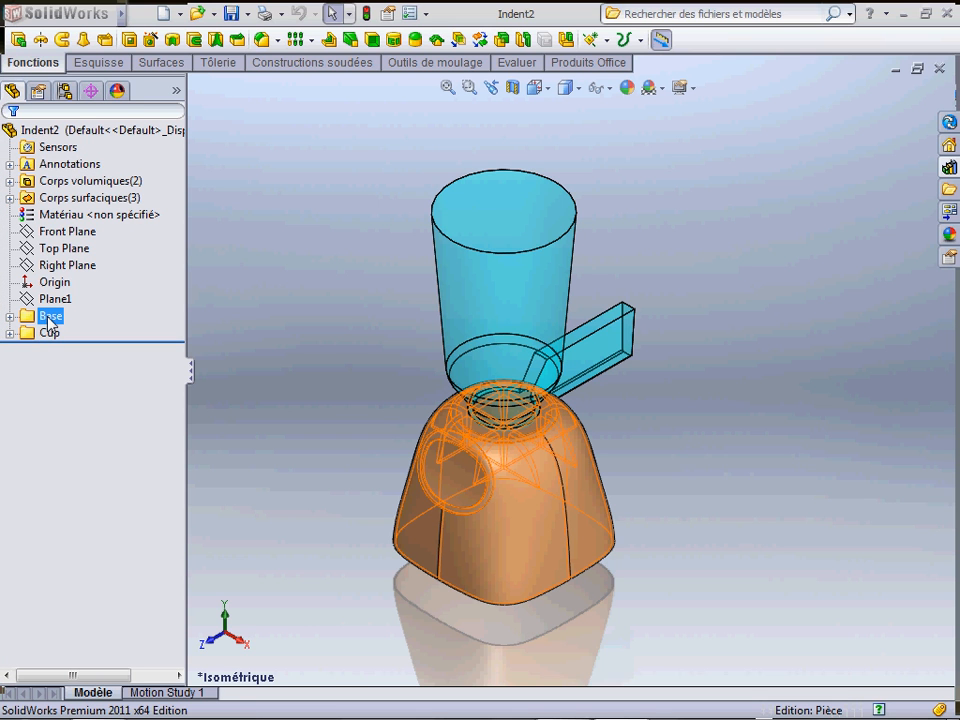
left_click(10, 317)
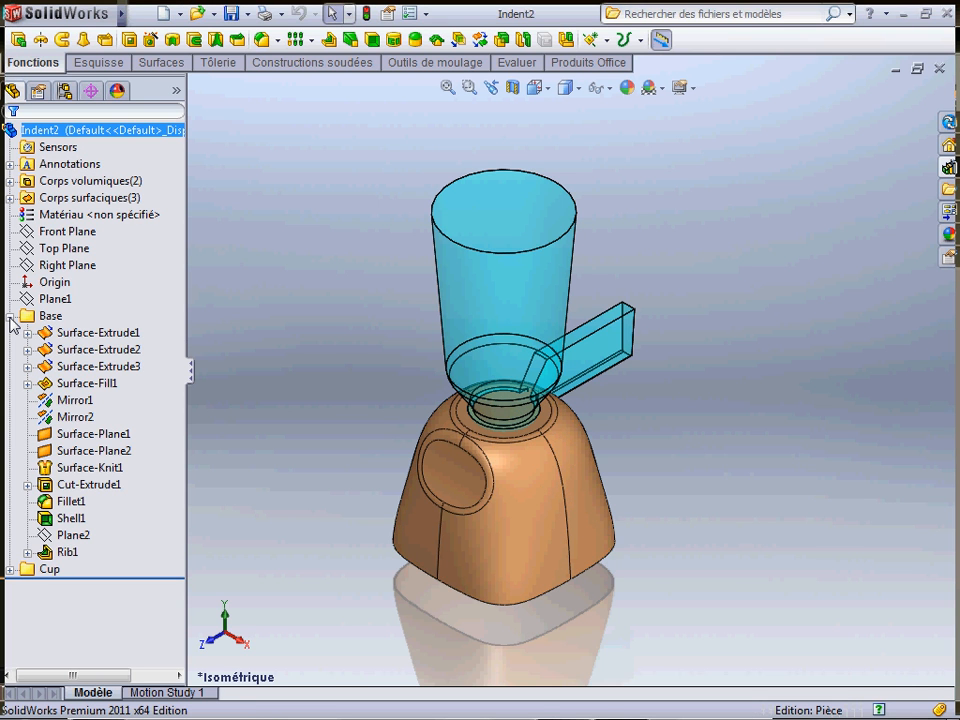
left_click(10, 316)
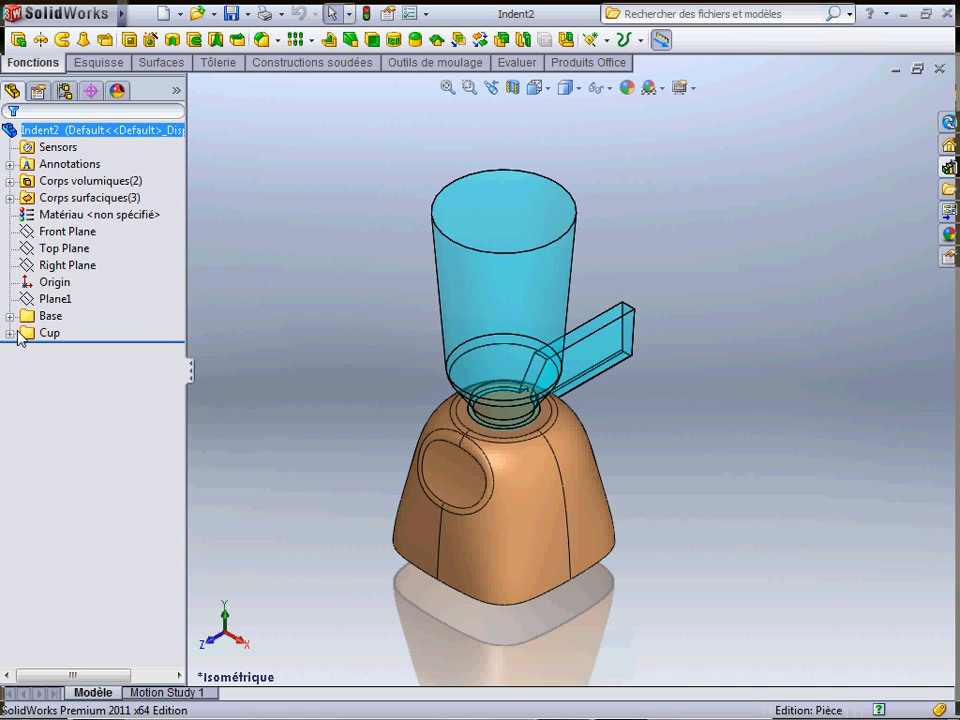
left_click(10, 333)
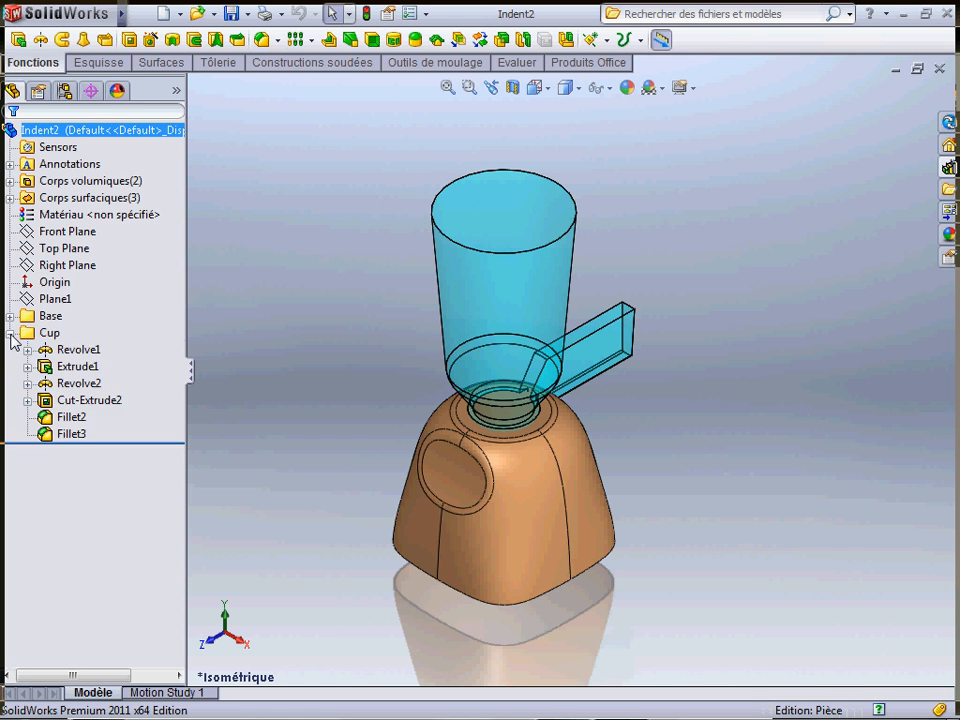
left_click(10, 333)
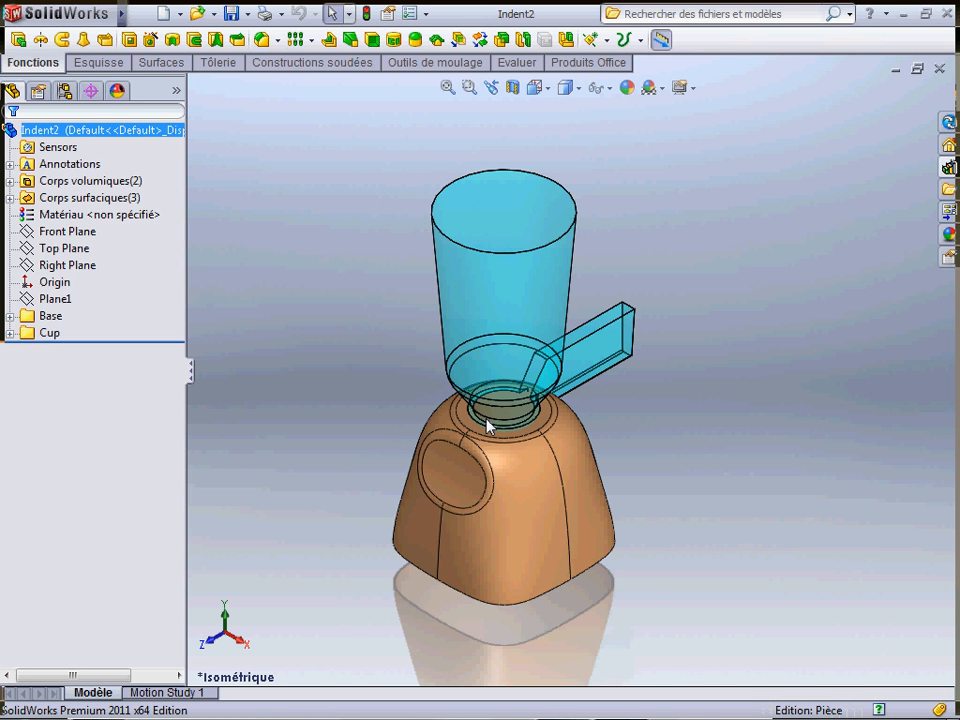
Step: Create an Embouti feature on the lower_base body with the blue cup as tool, using Enlever les sélections, 0.100 po thickness and 0.03937008 po clearance
middle_click_drag(528, 453, 583, 272)
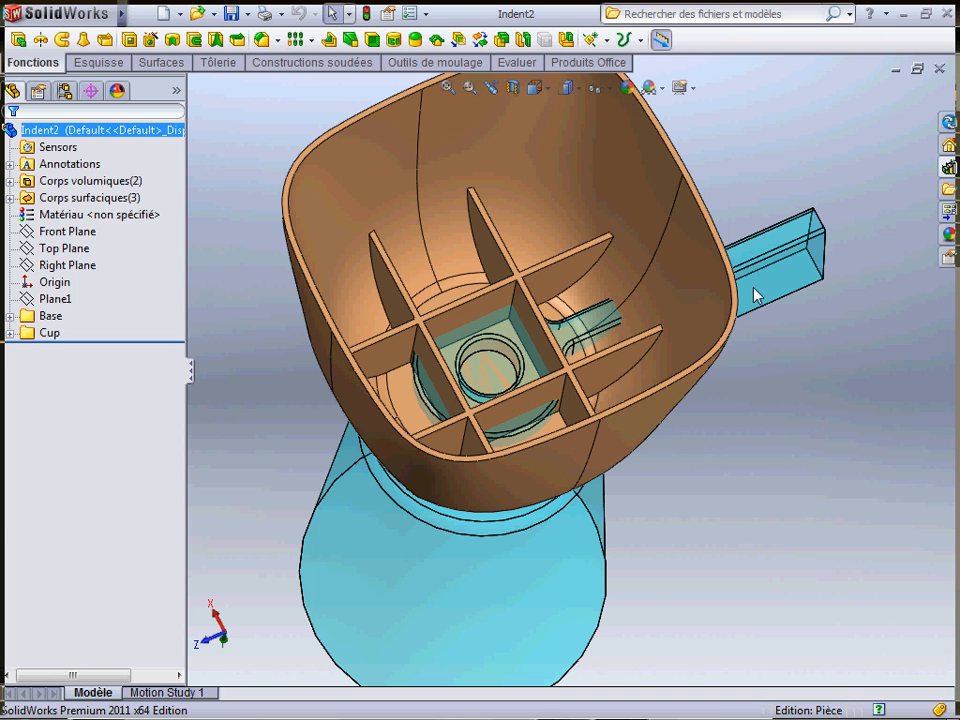
left_click(436, 47)
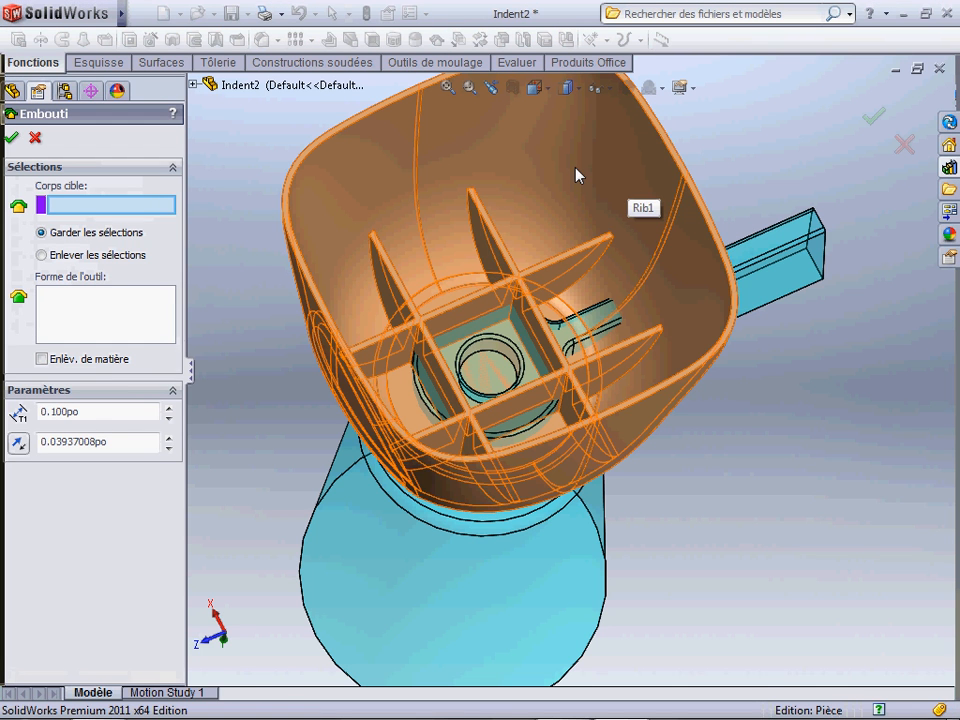
left_click(575, 170)
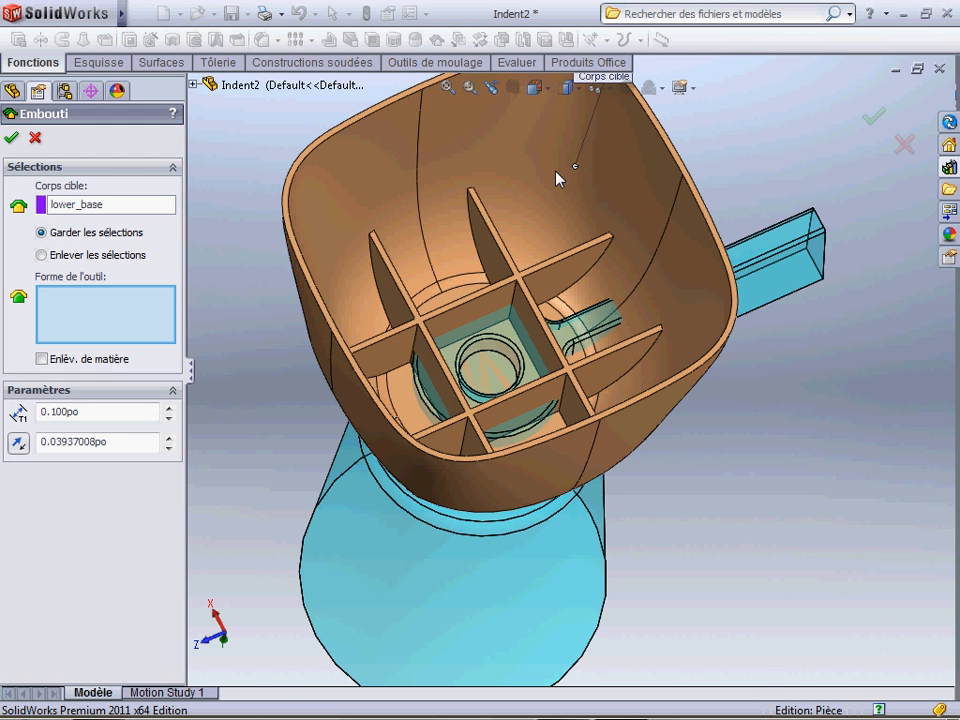
left_click(787, 290)
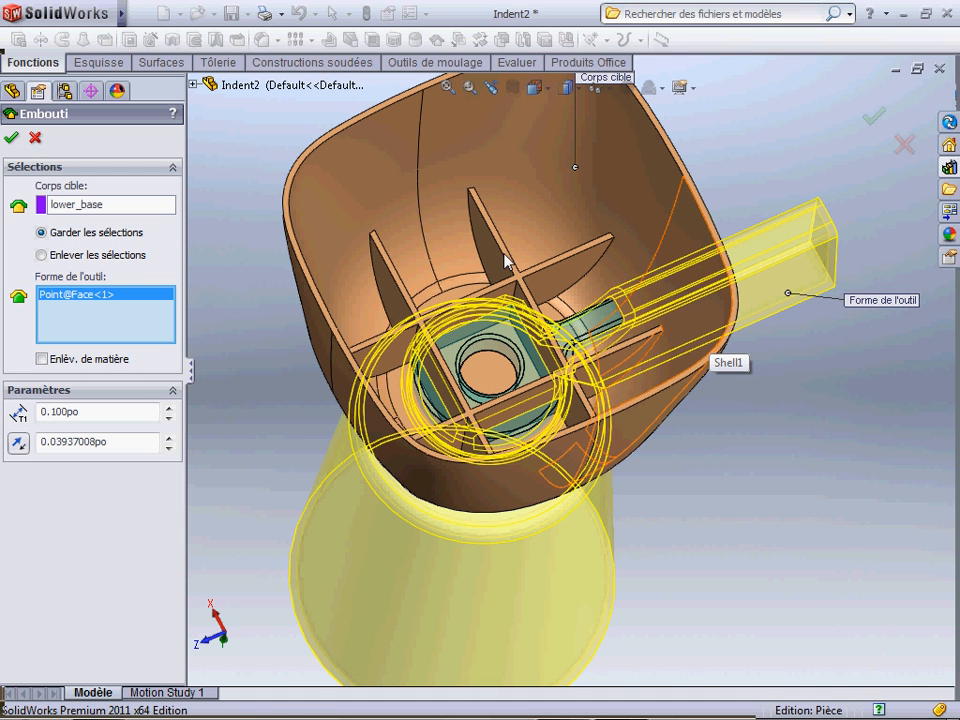
left_click(42, 255)
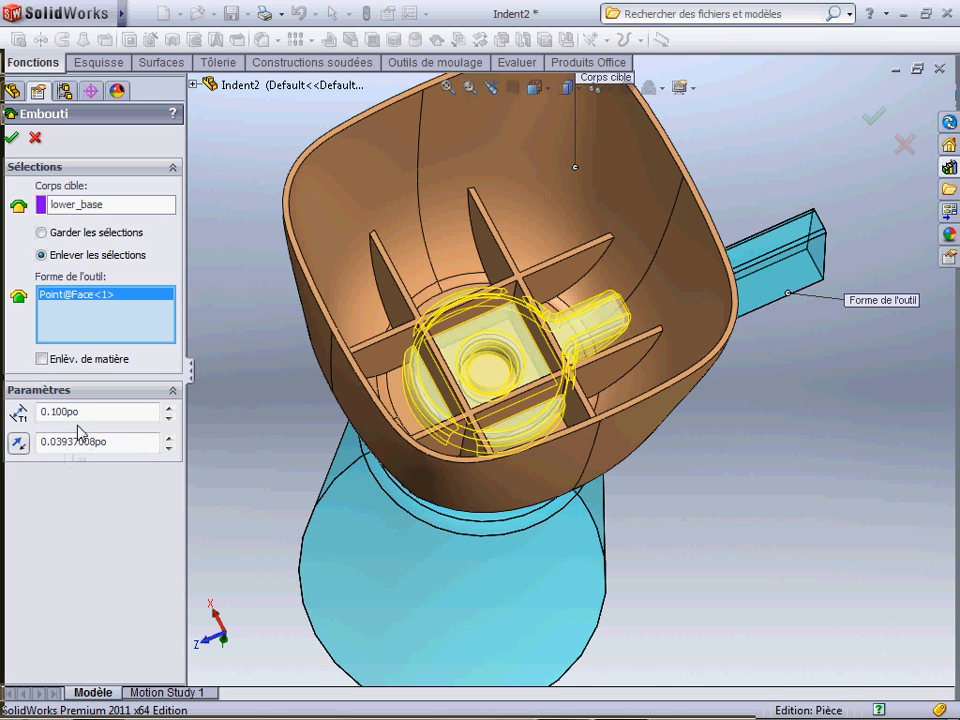
left_click(11, 137)
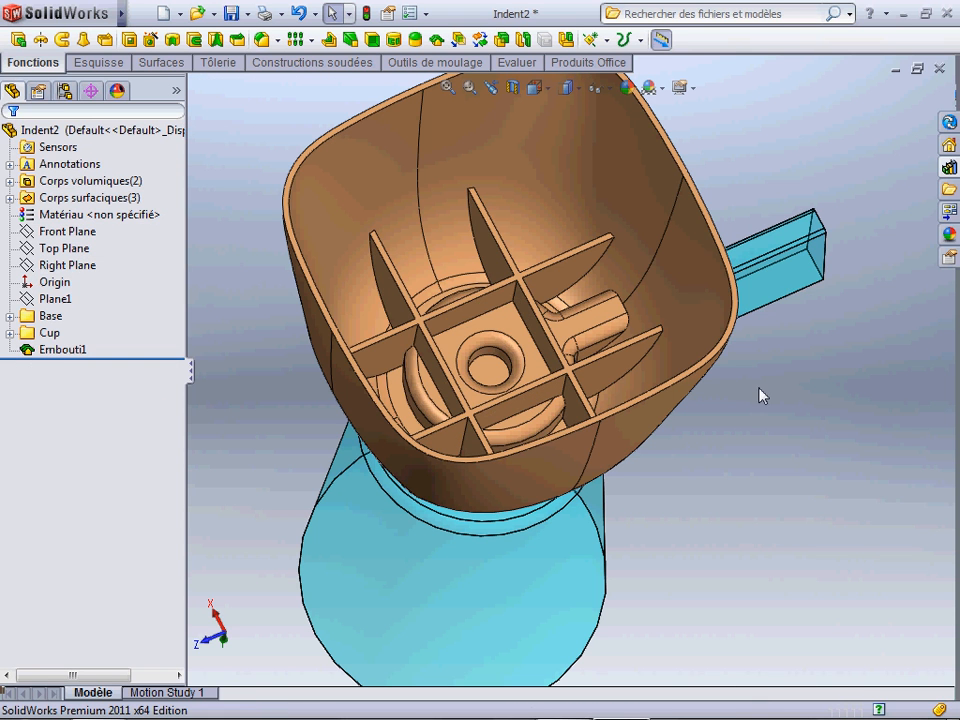
Step: Hide the upper_cup solid body, examine the indent in the top of the base, and show the cup again
middle_click_drag(523, 358, 577, 339)
scroll(594, 357, "up", 5)
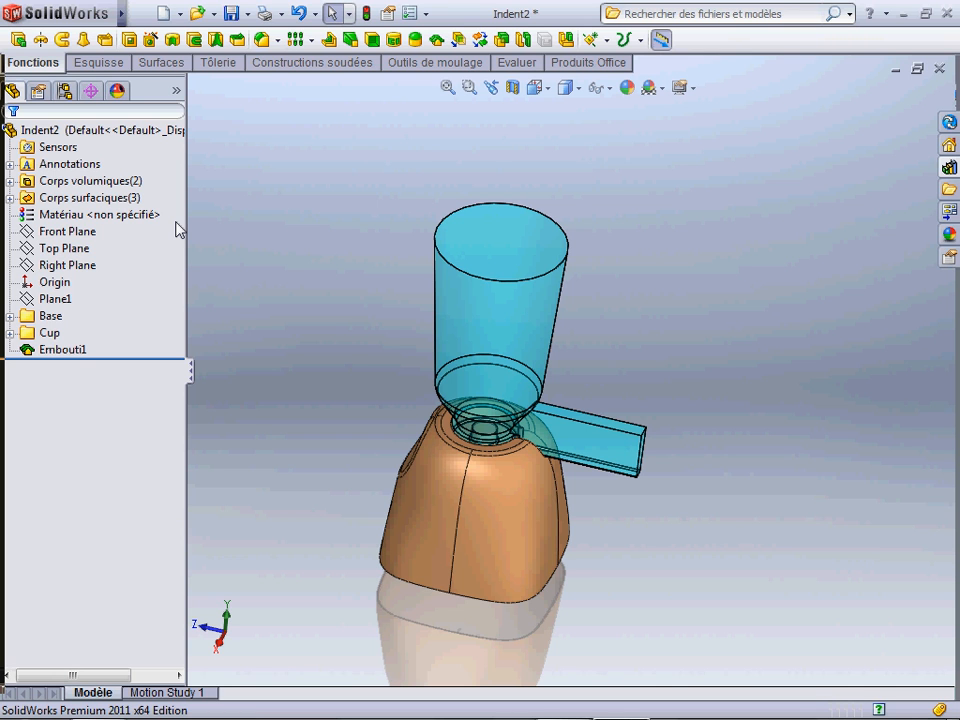
left_click(10, 198)
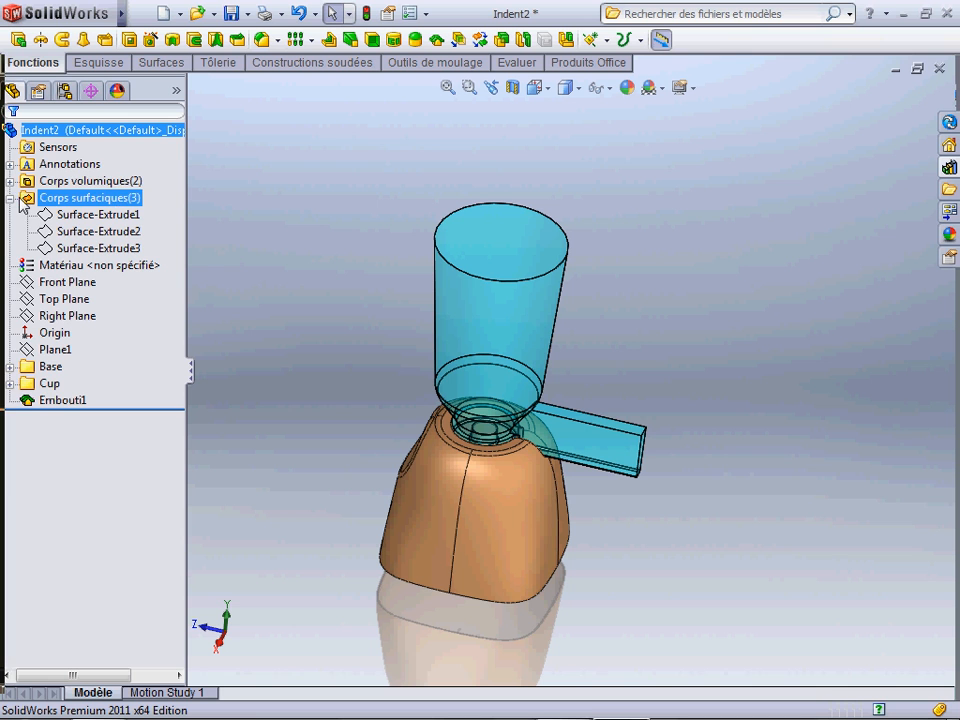
left_click(10, 198)
left_click(10, 181)
left_click(84, 198)
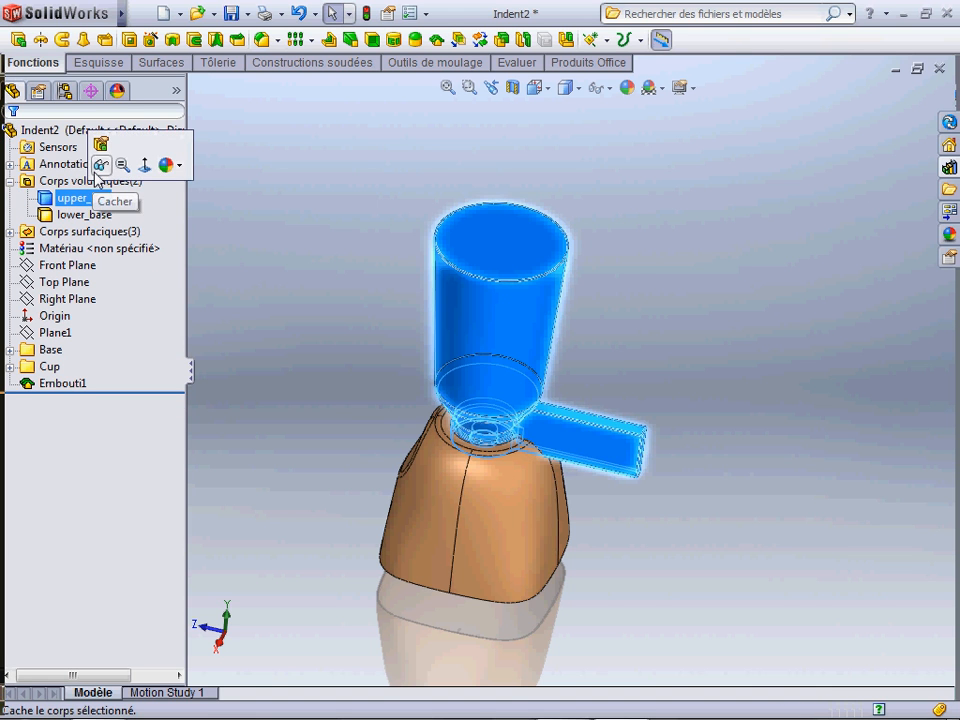
left_click(99, 164)
left_click(609, 374)
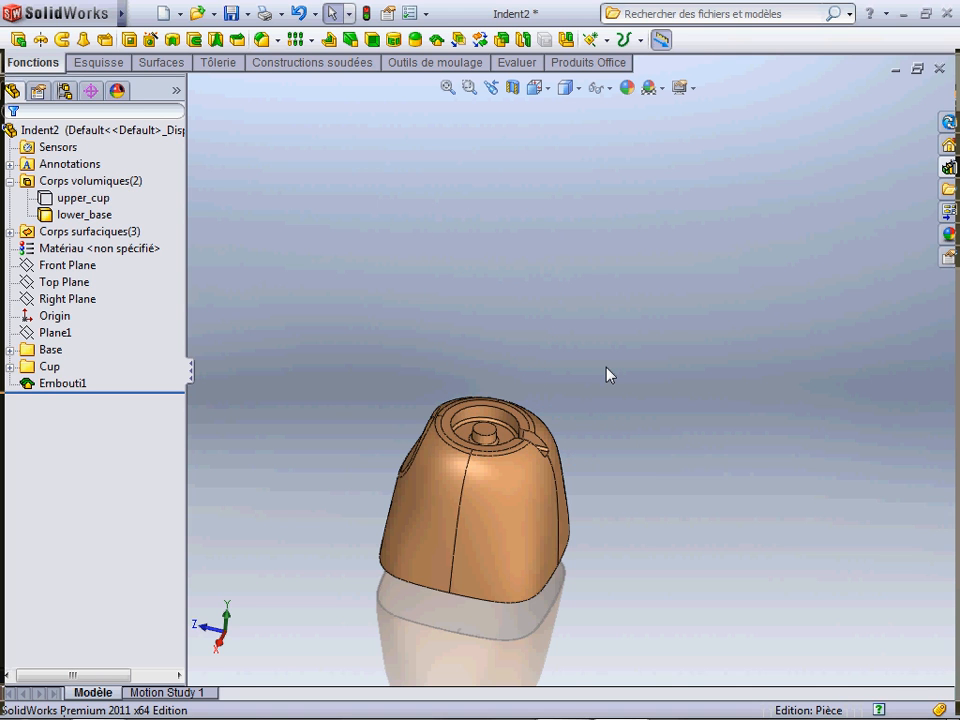
key("Left")
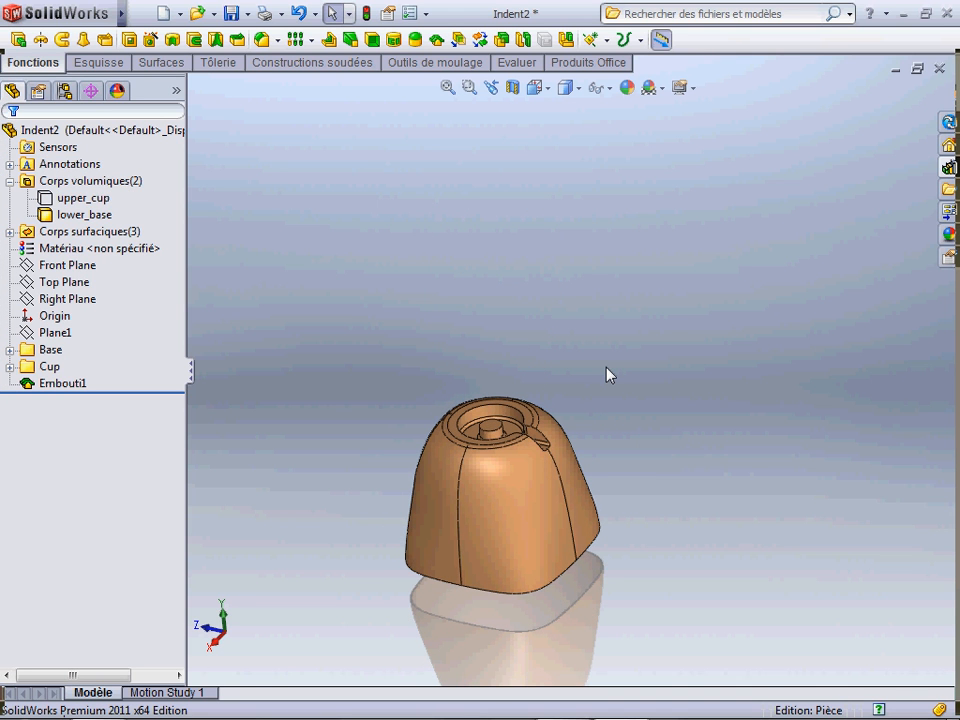
left_click(68, 198)
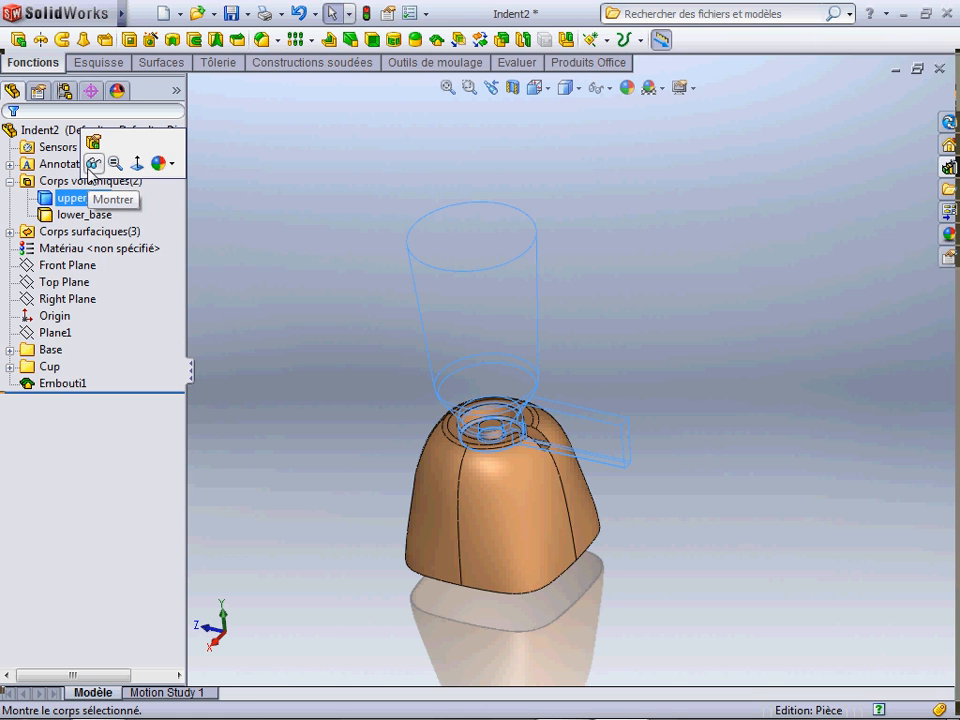
left_click(93, 163)
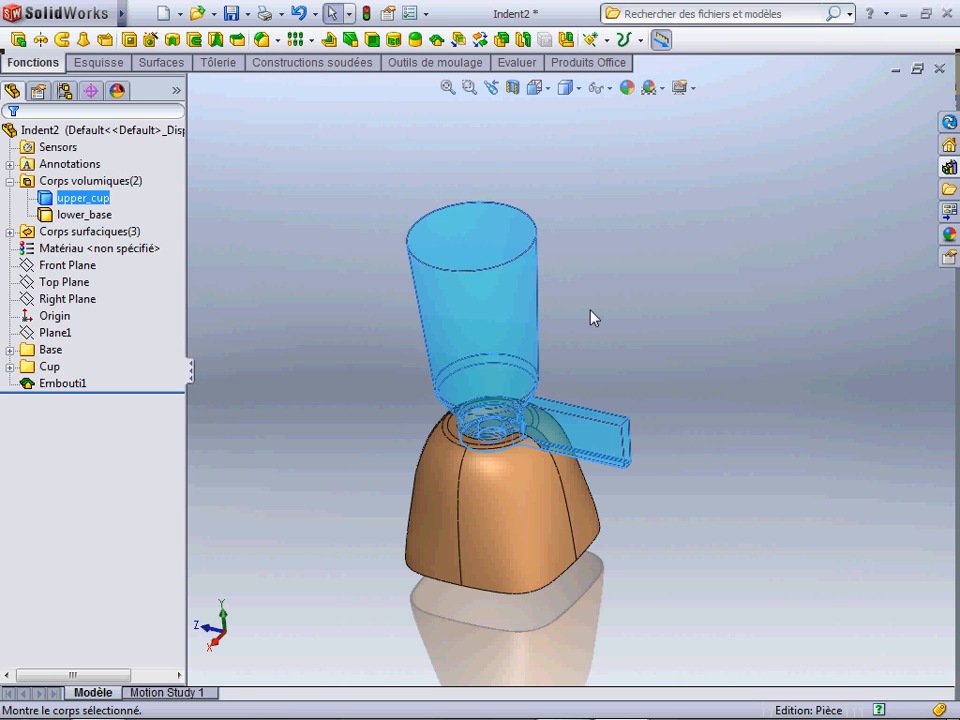
Step: Delete the upper_cup solid body from the part, leaving only the indented base
key("Delete")
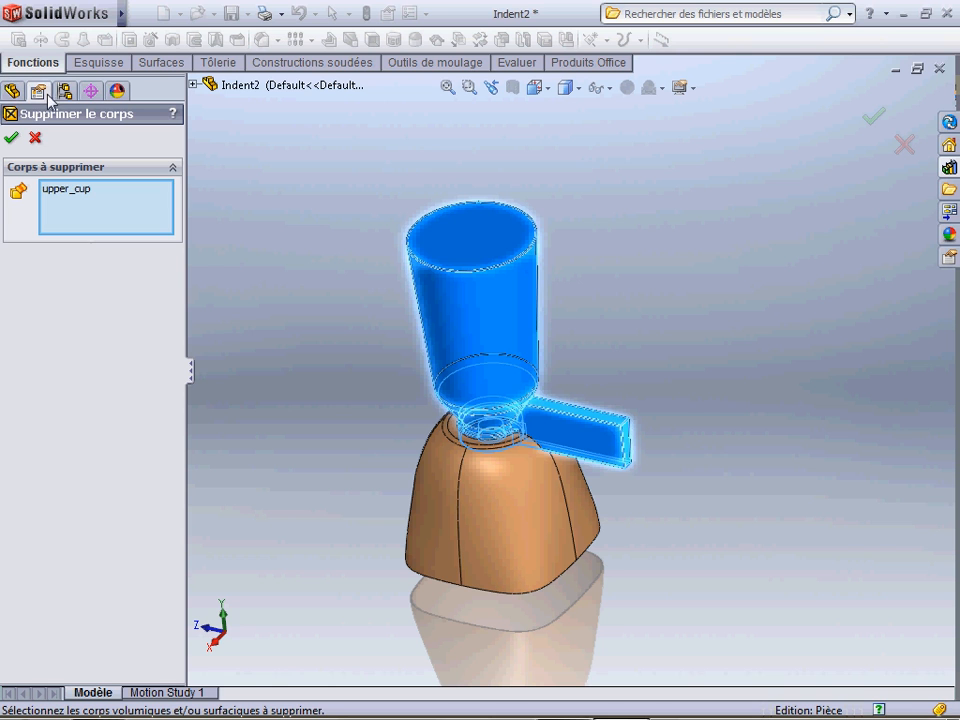
left_click(11, 140)
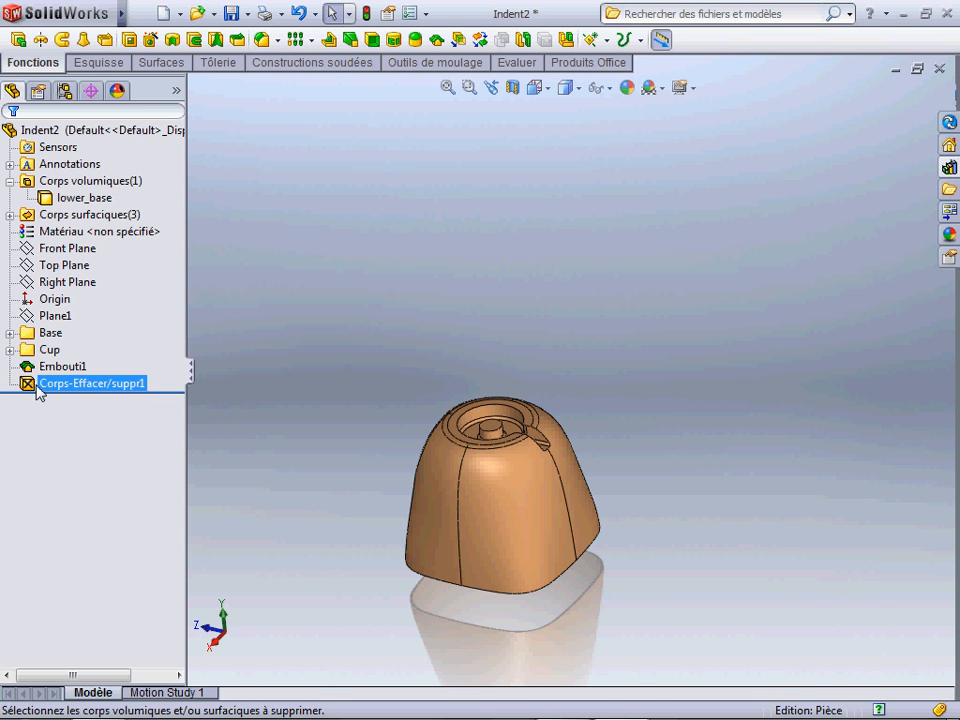
middle_click_drag(596, 501, 487, 510)
scroll(487, 510, "down", 5)
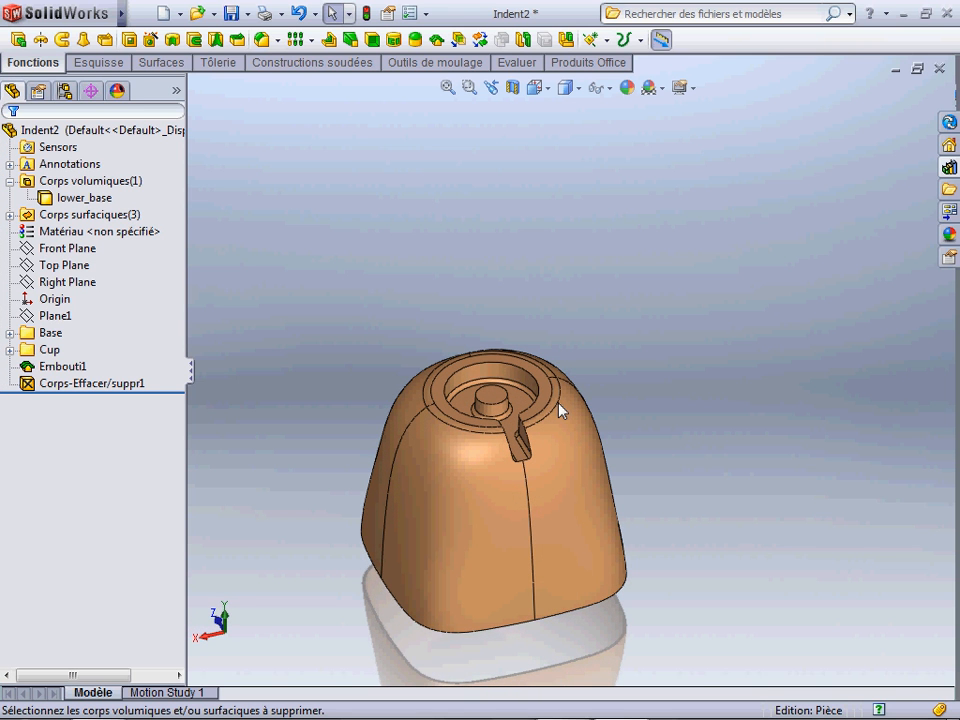
Step: Close the Indent2 part without saving and open the CARVING KNIFE assembly from the carving folder in Weblunch
left_click(940, 70)
left_click(493, 410)
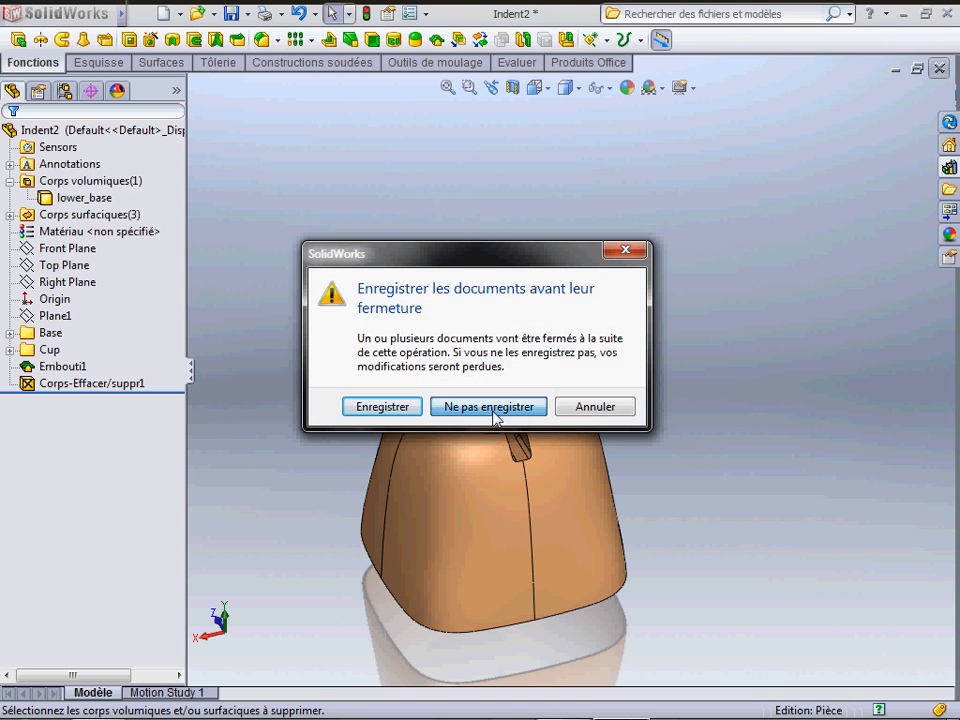
left_click(197, 13)
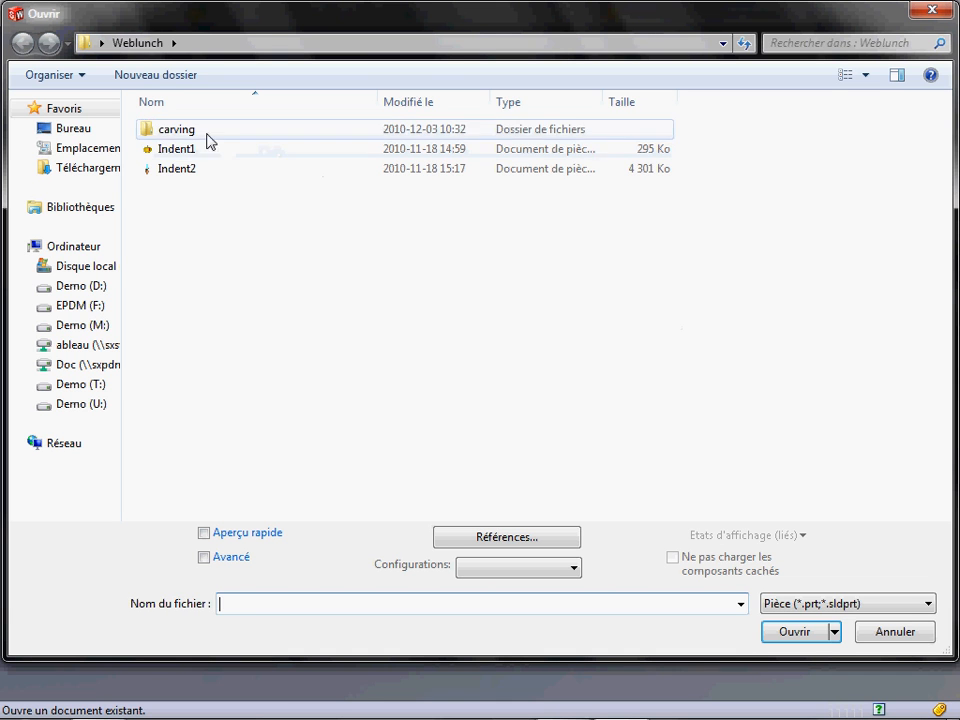
double_click(200, 131)
left_click(902, 606)
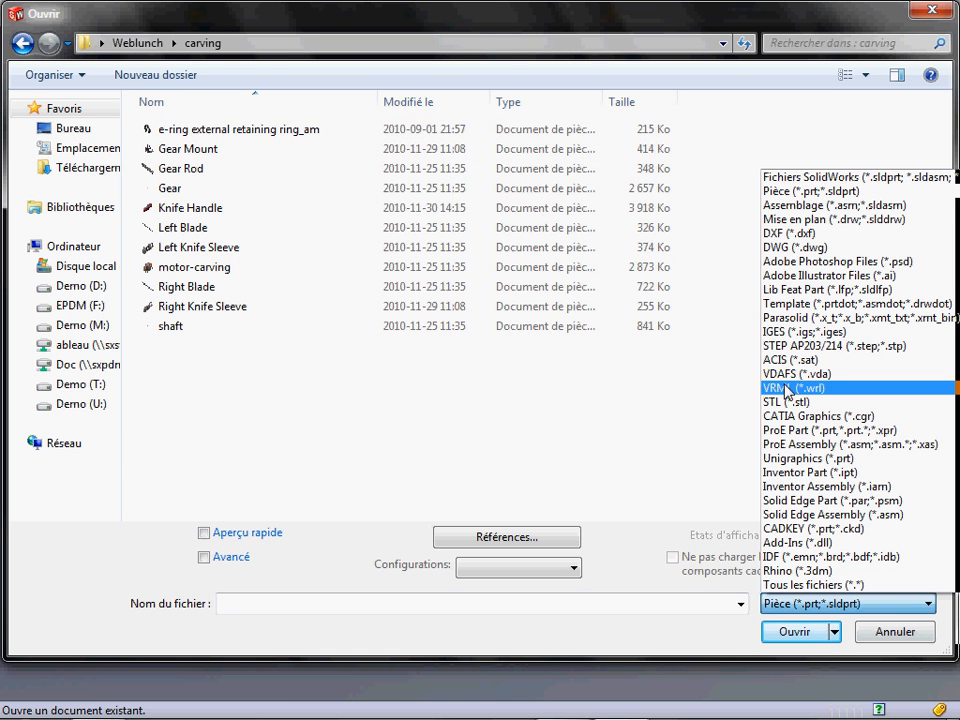
left_click(791, 213)
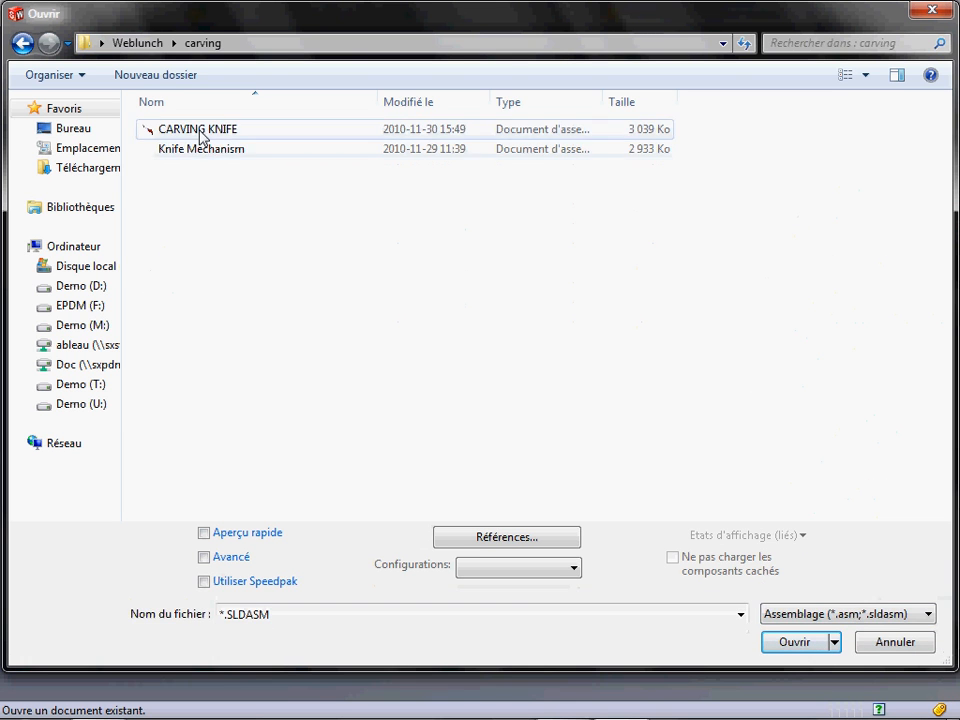
left_click(200, 131)
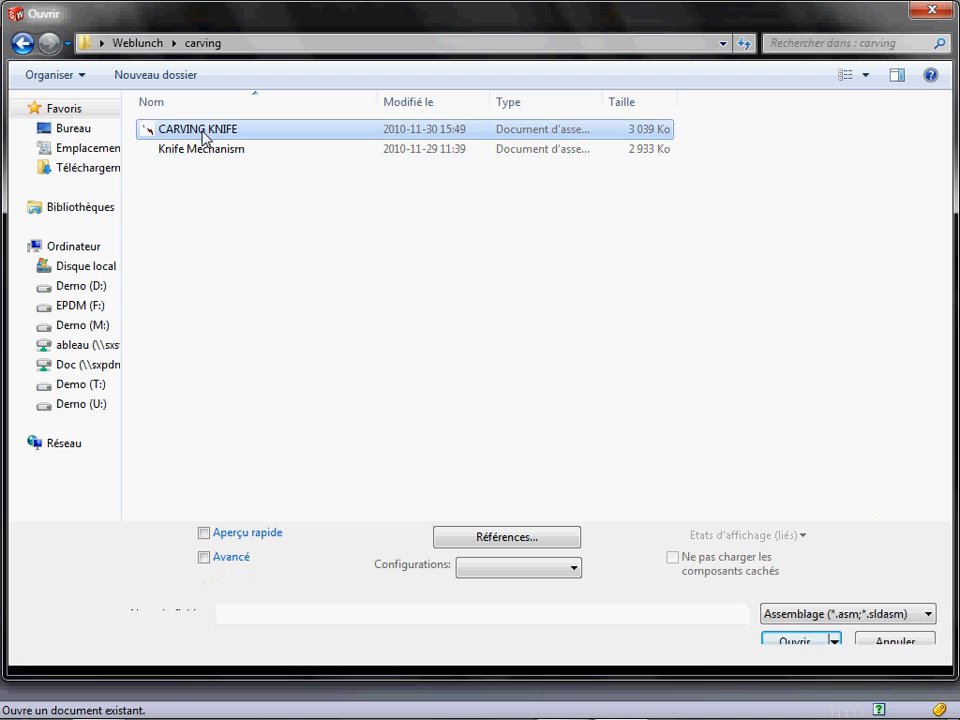
left_click(793, 645)
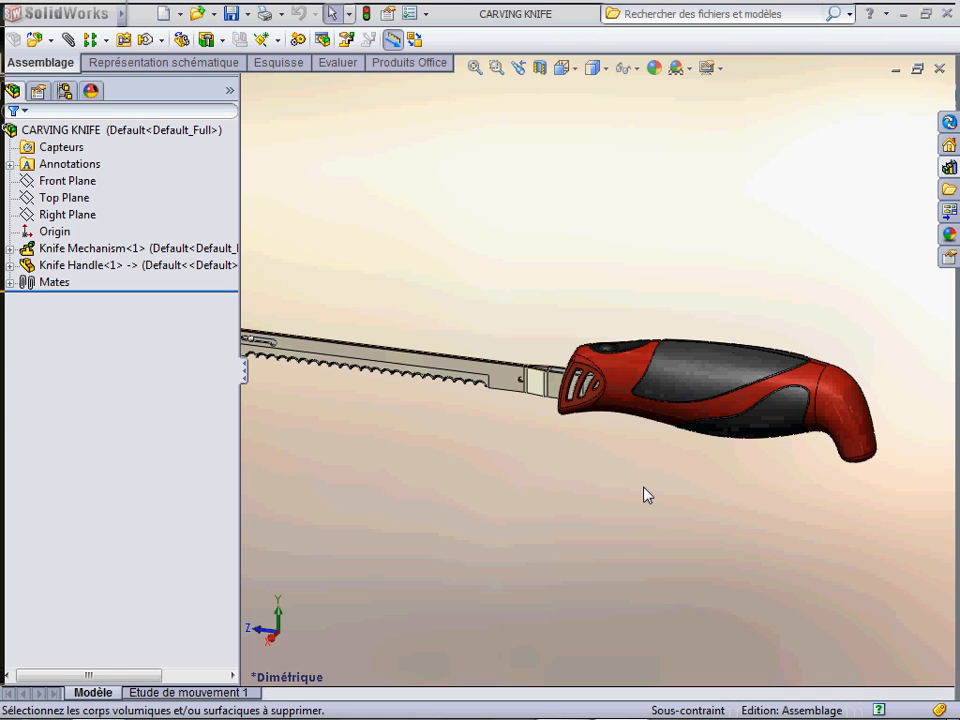
Step: Examine the Knife Mechanism inside the handle in a Top Plane section view, and cancel the section
left_click_drag(245, 378, 174, 374)
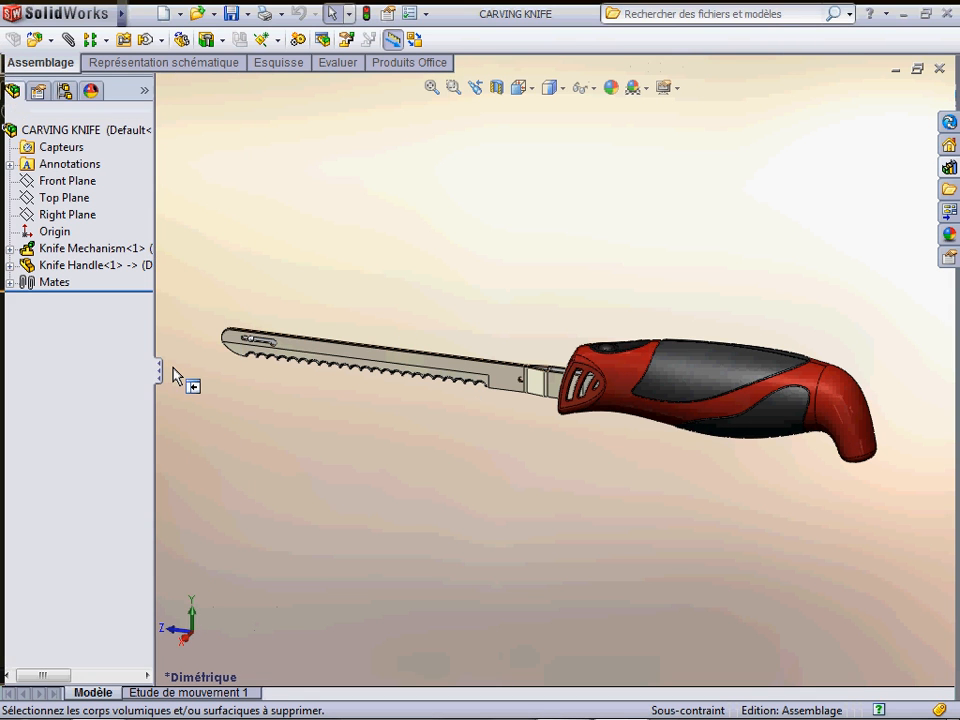
left_click(100, 248)
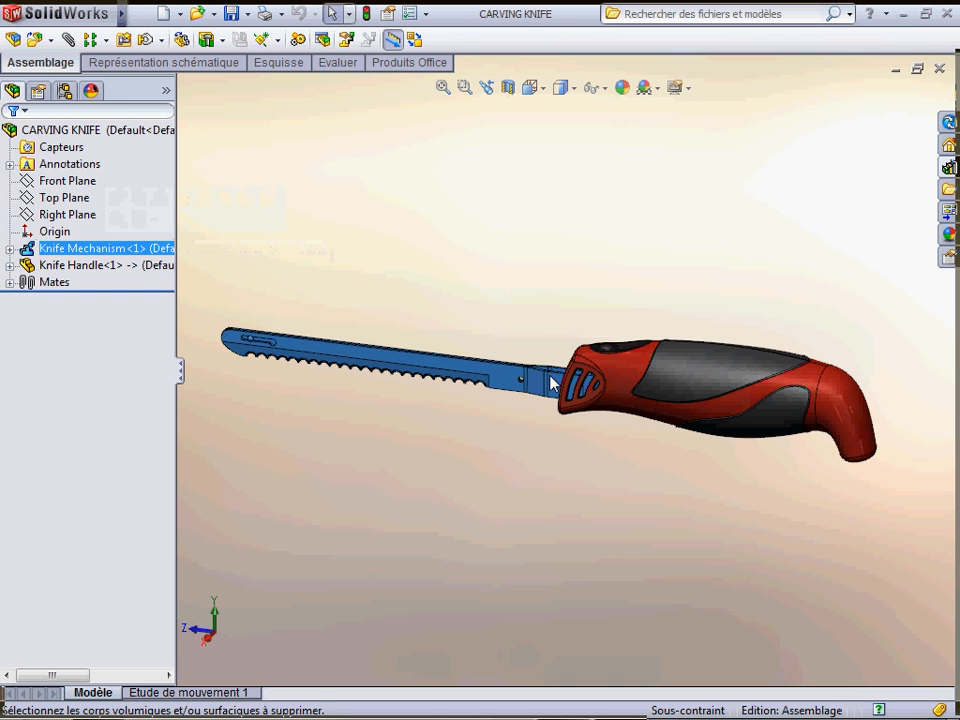
left_click(508, 87)
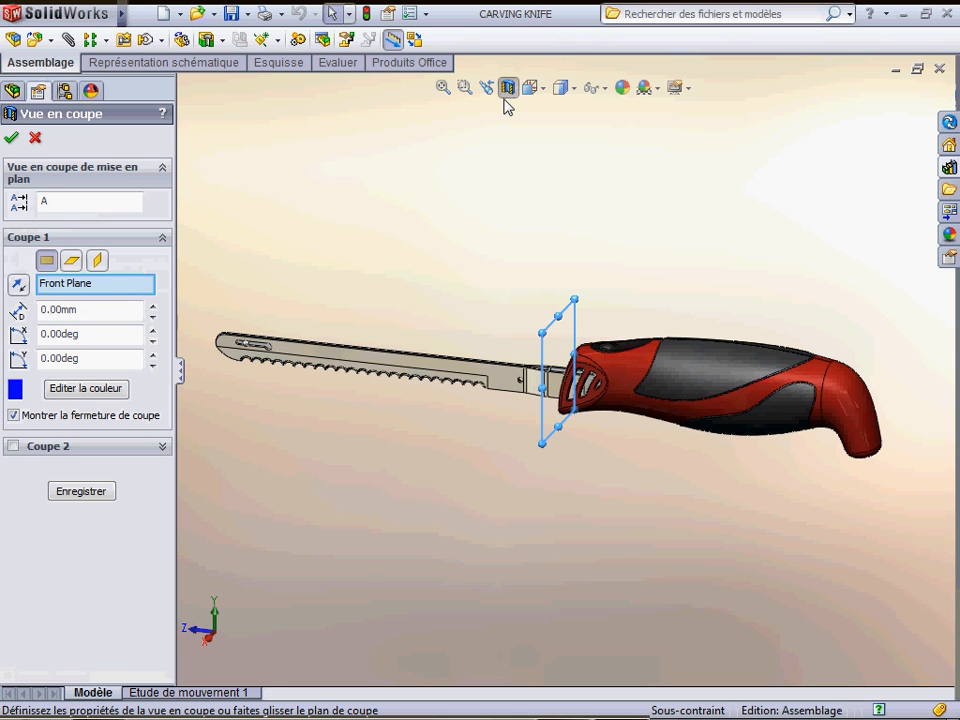
left_click(71, 261)
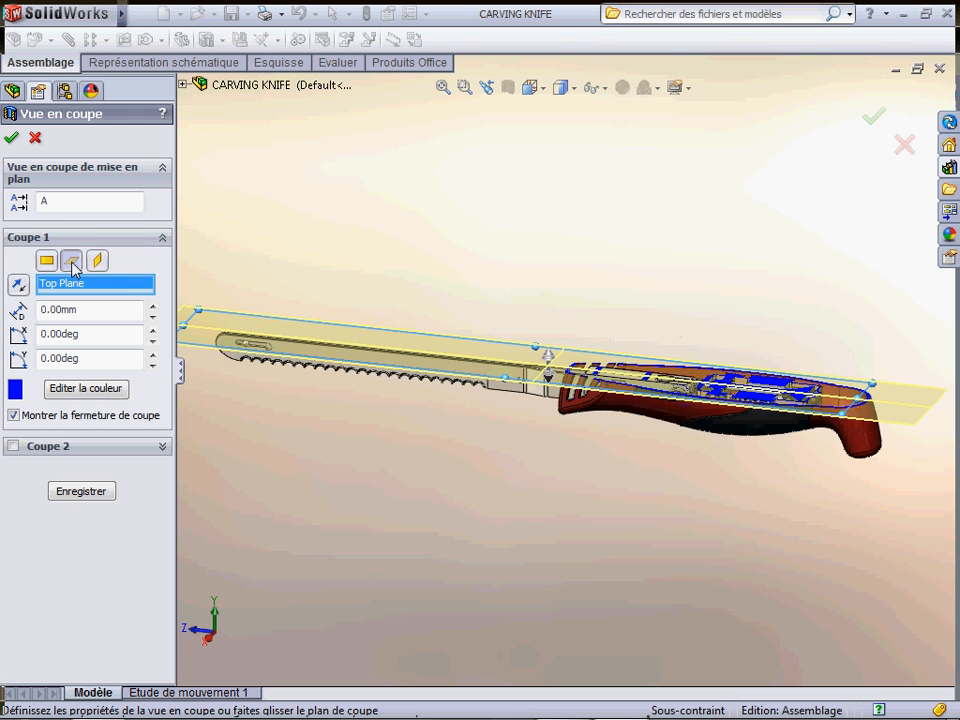
middle_click_drag(771, 540, 745, 380)
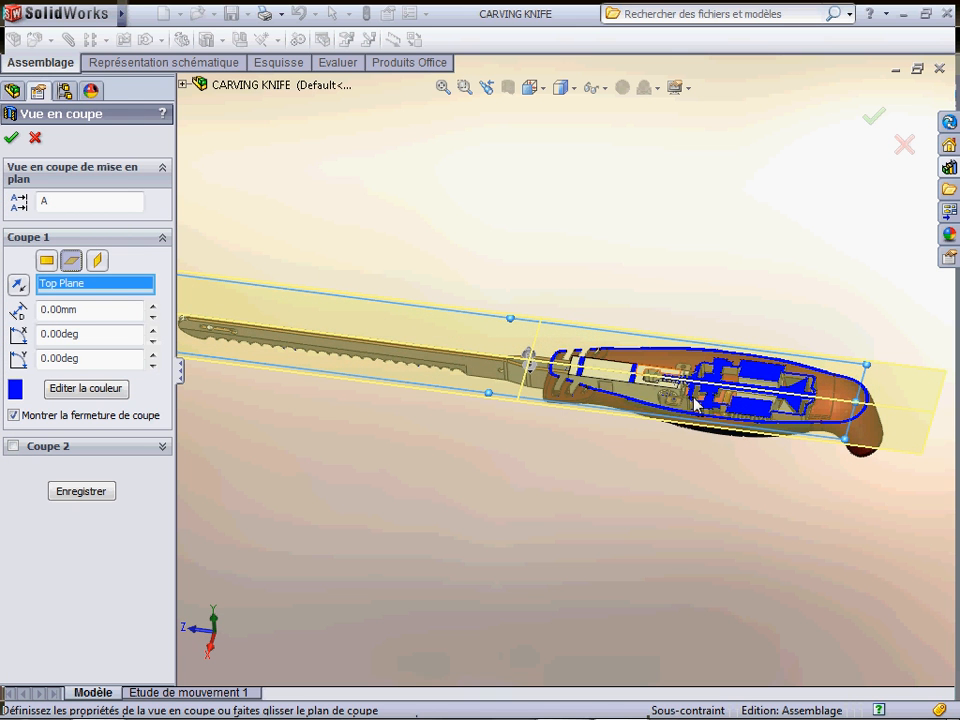
left_click(35, 139)
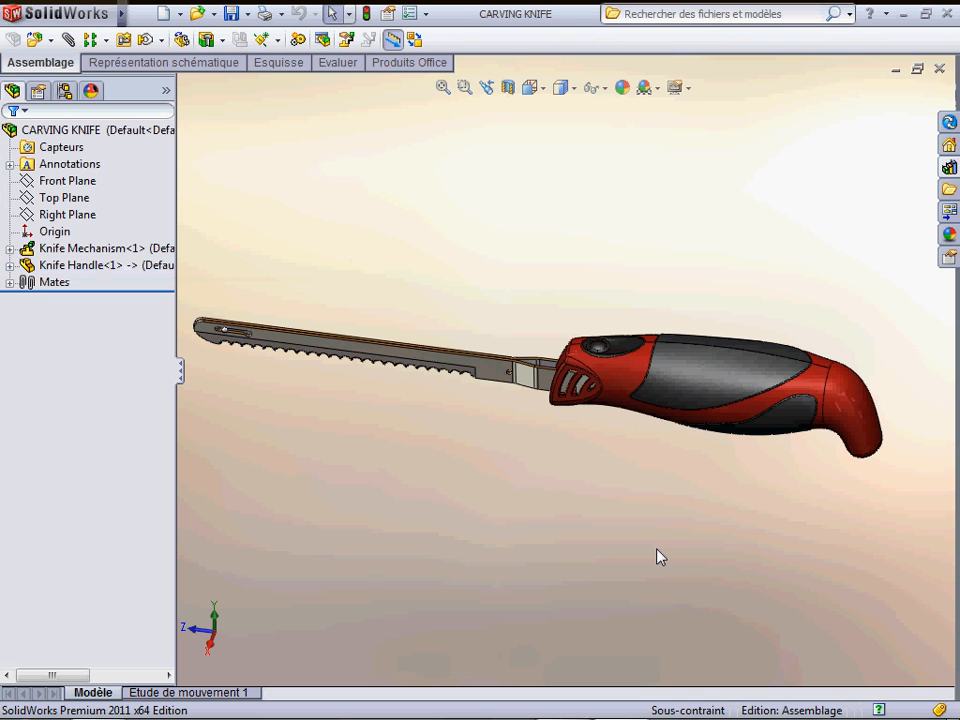
Step: Start editing the Knife Handle part in the context of the assembly, focusing on where the blades enter the handle
middle_click_drag(648, 536, 637, 511)
scroll(637, 511, "down", 4)
scroll(640, 518, "down", 5)
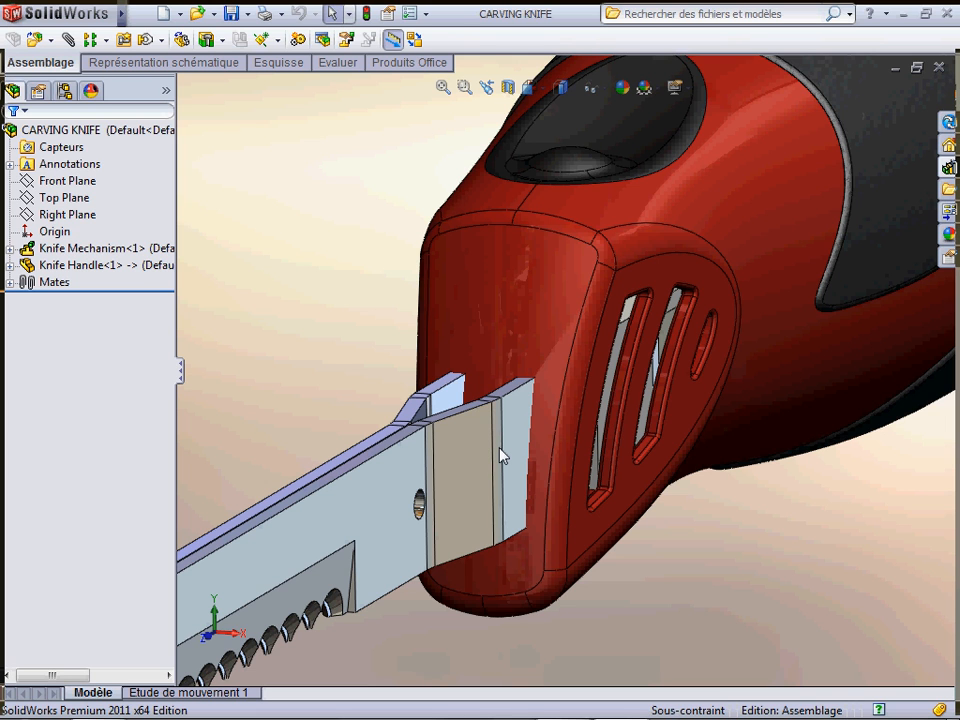
right_click(93, 268)
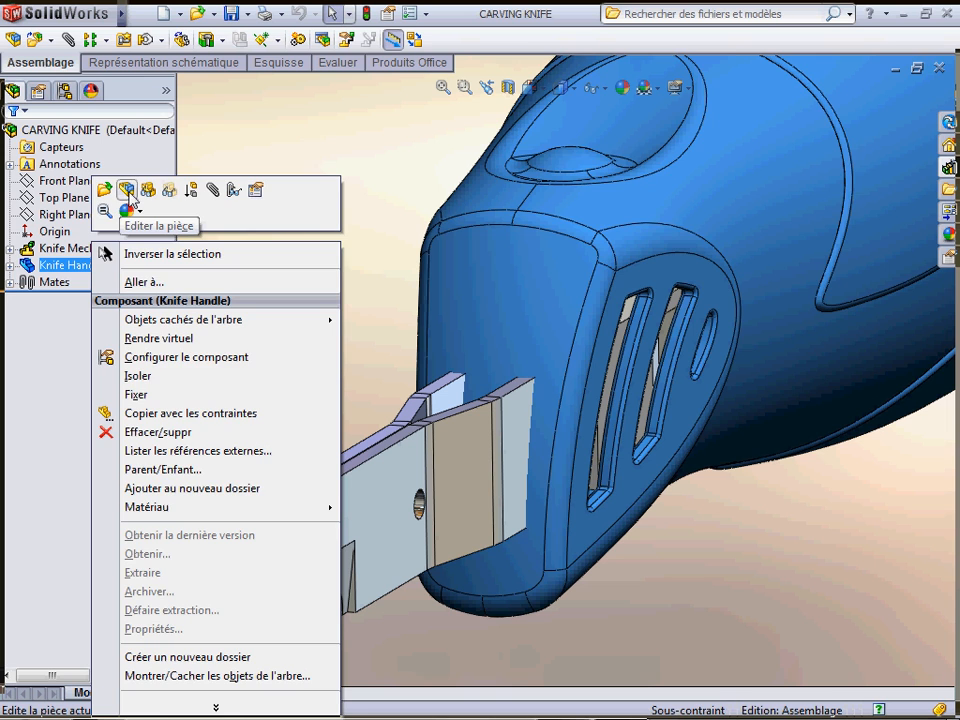
left_click(128, 193)
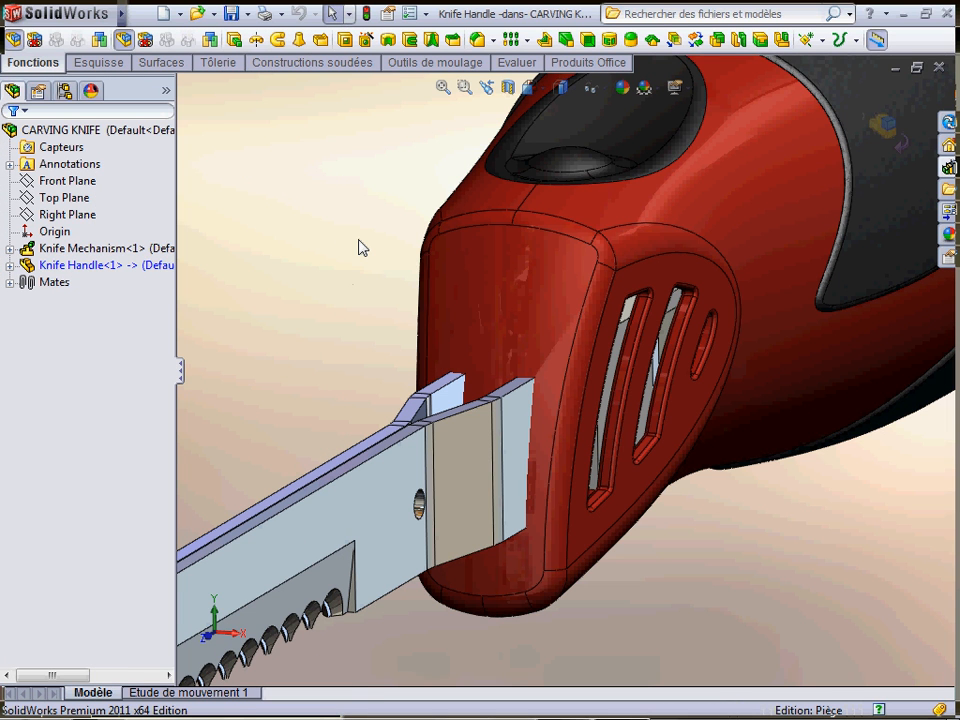
Step: Start an Embouti feature on the Knife Handle's front body, with material removal enabled and both Knife Mechanism blades as tool shapes
left_click(656, 45)
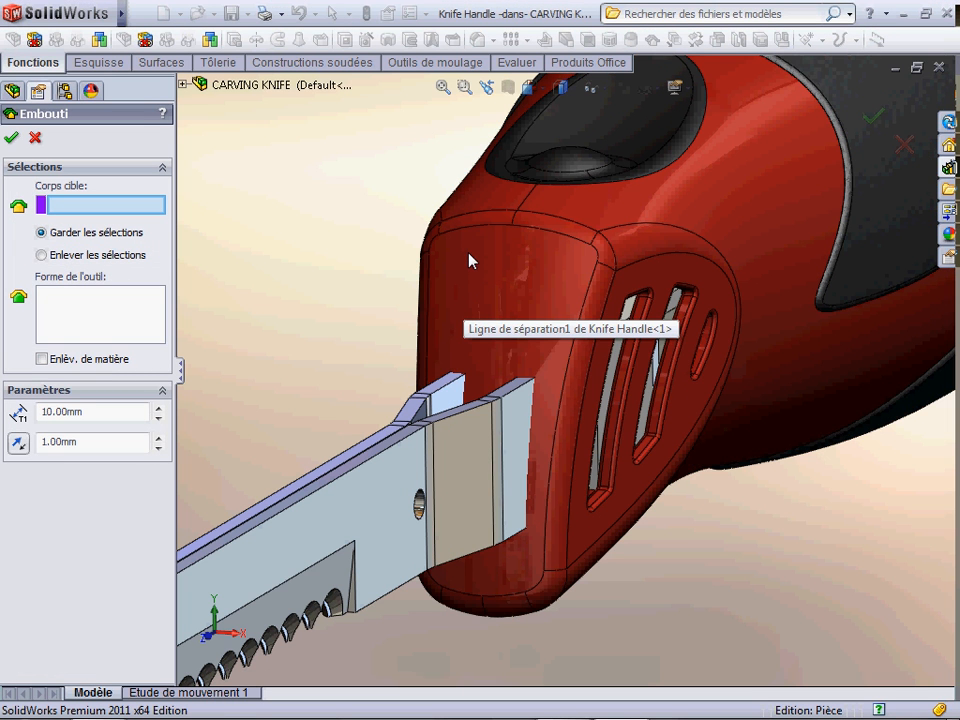
left_click(470, 260)
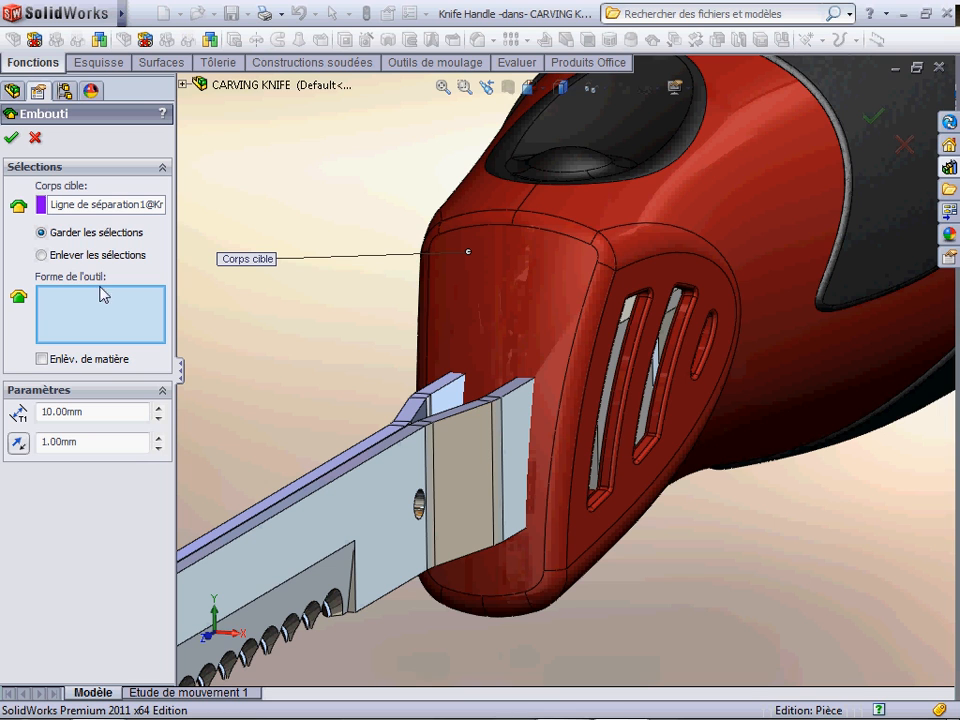
left_click(43, 362)
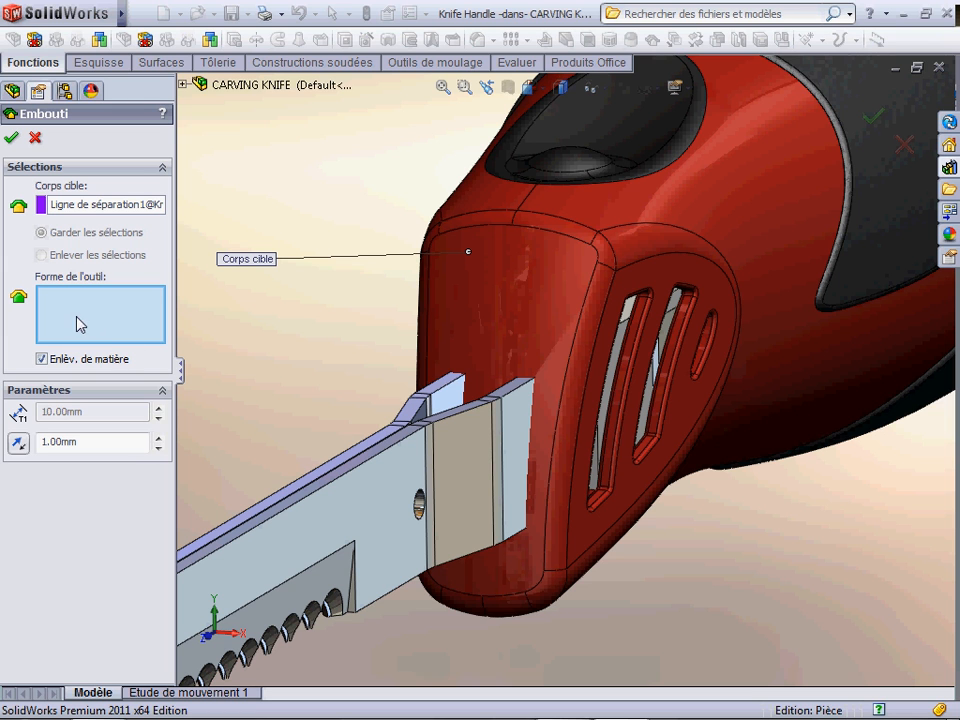
left_click(450, 406)
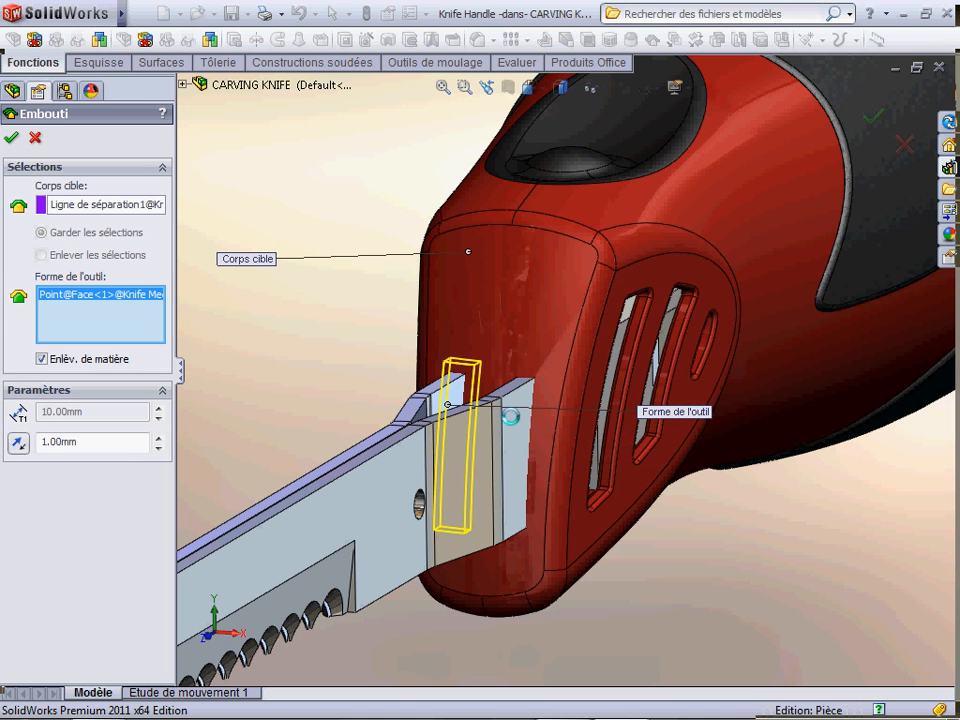
left_click(512, 418)
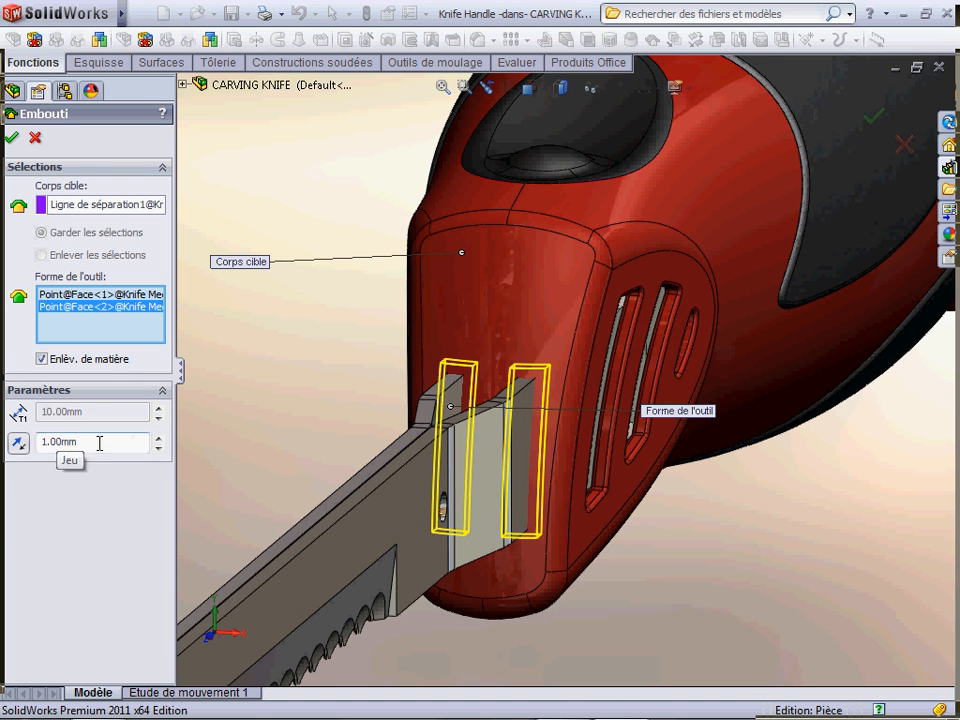
Step: Set the Embouti clearance to 0.50 mm, check the opening previews around both blades, and complete the cut
double_click(95, 444)
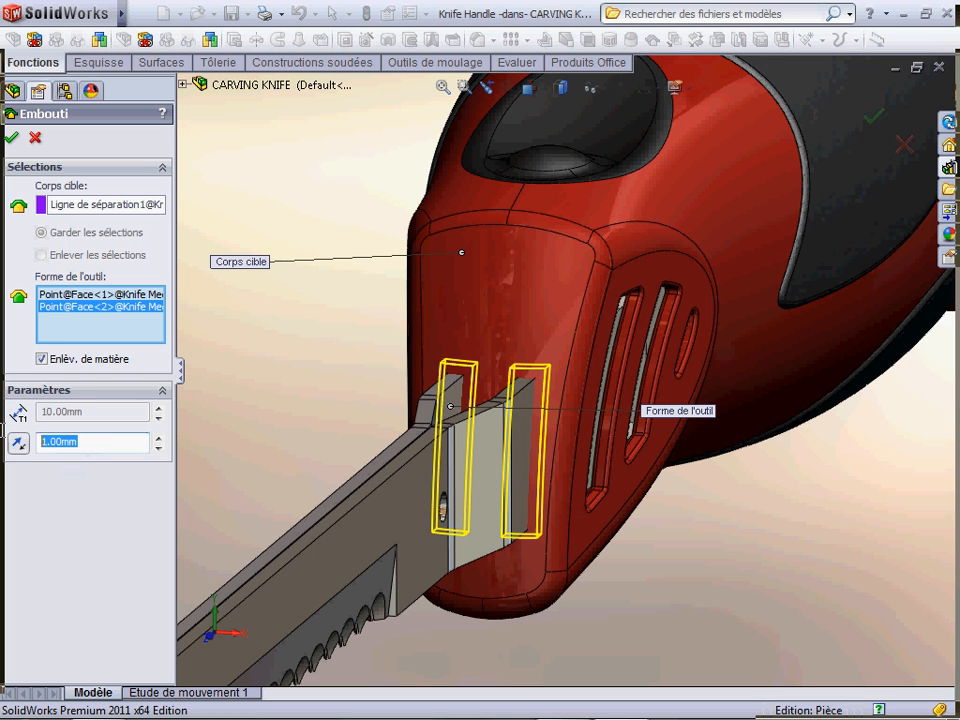
type(".5")
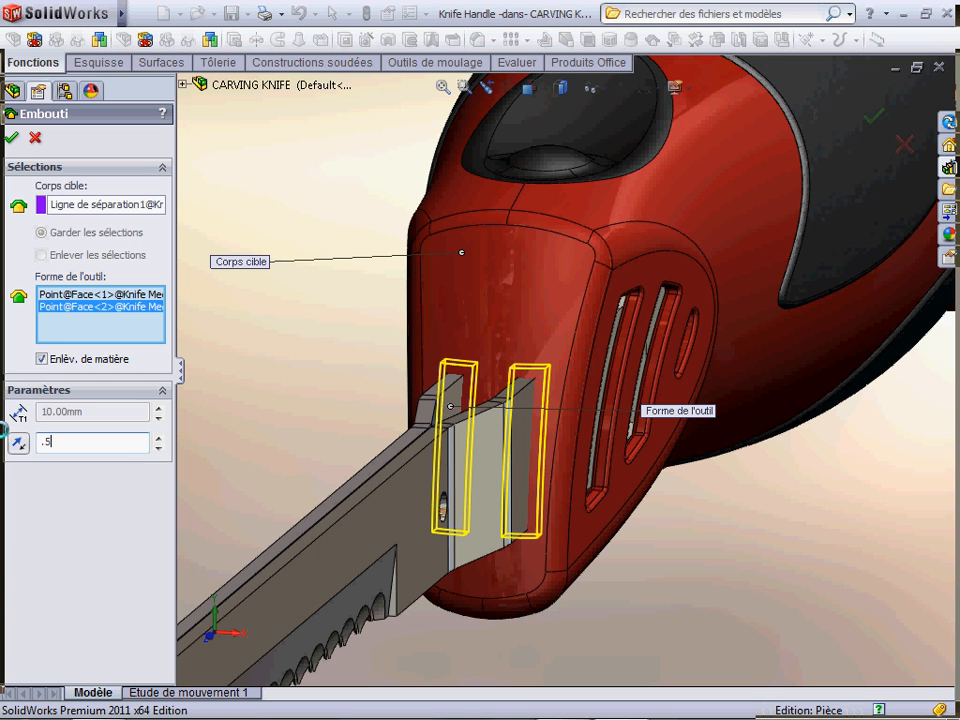
key("Return")
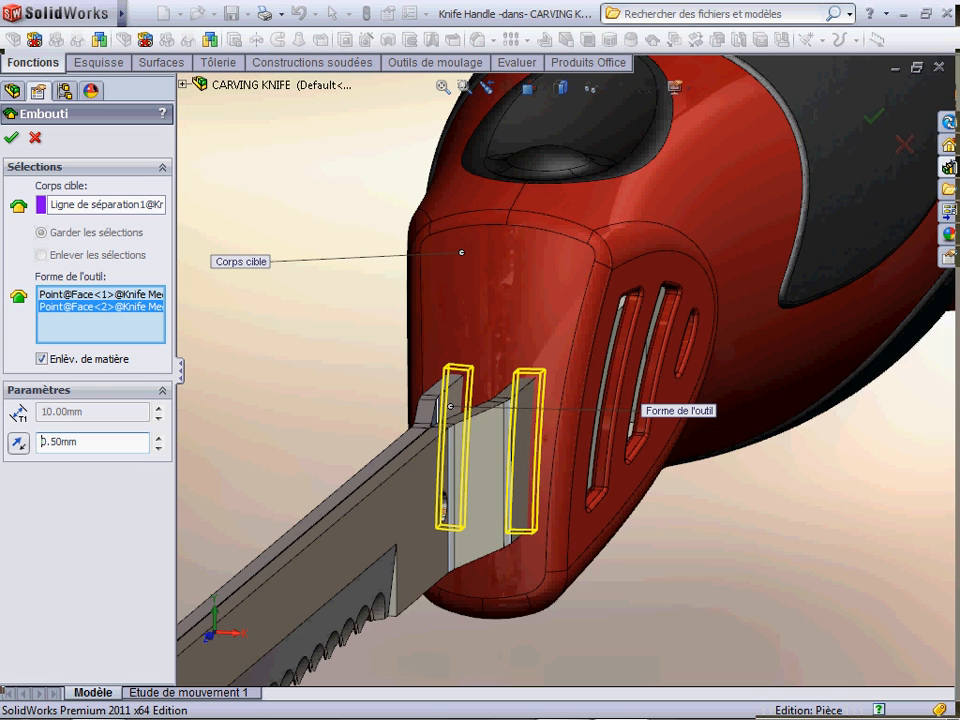
key("ctrl+1")
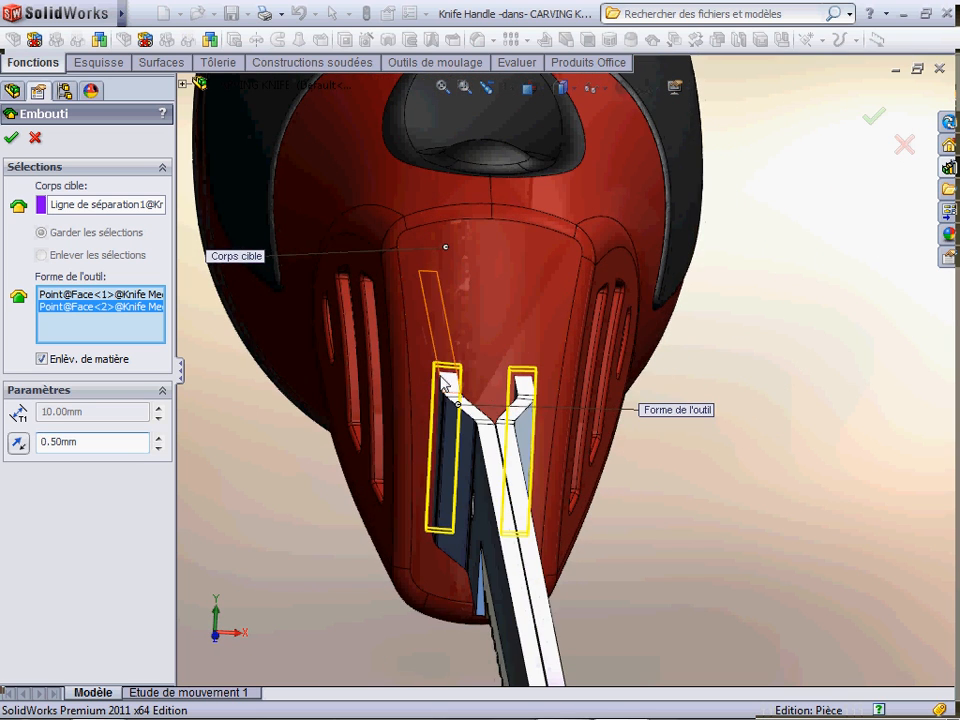
middle_click_drag(514, 409, 561, 378)
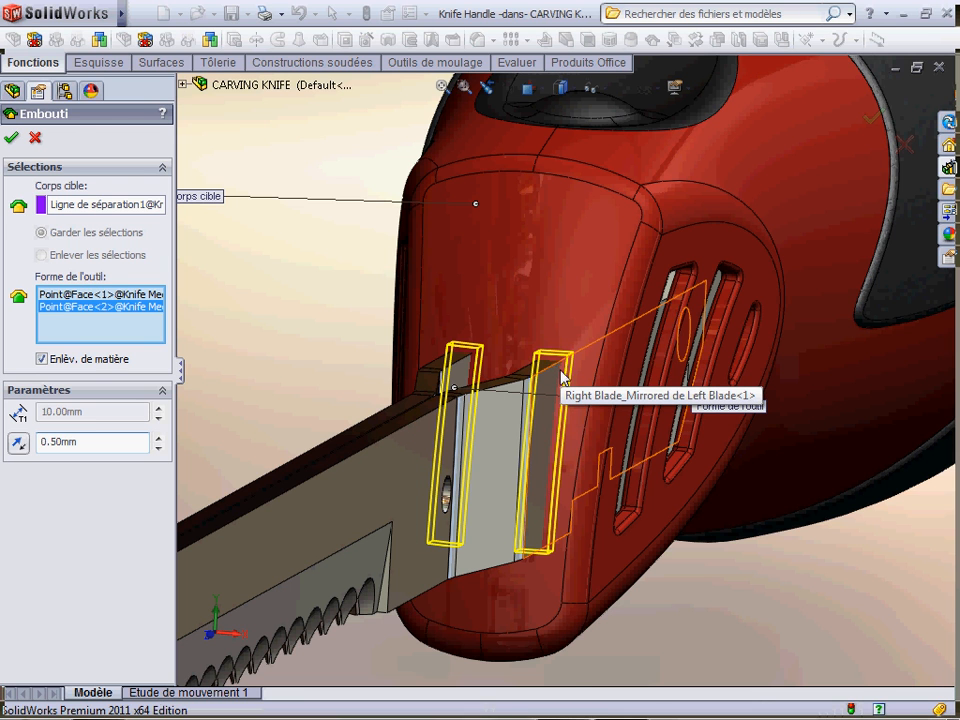
middle_click_drag(396, 293, 182, 279)
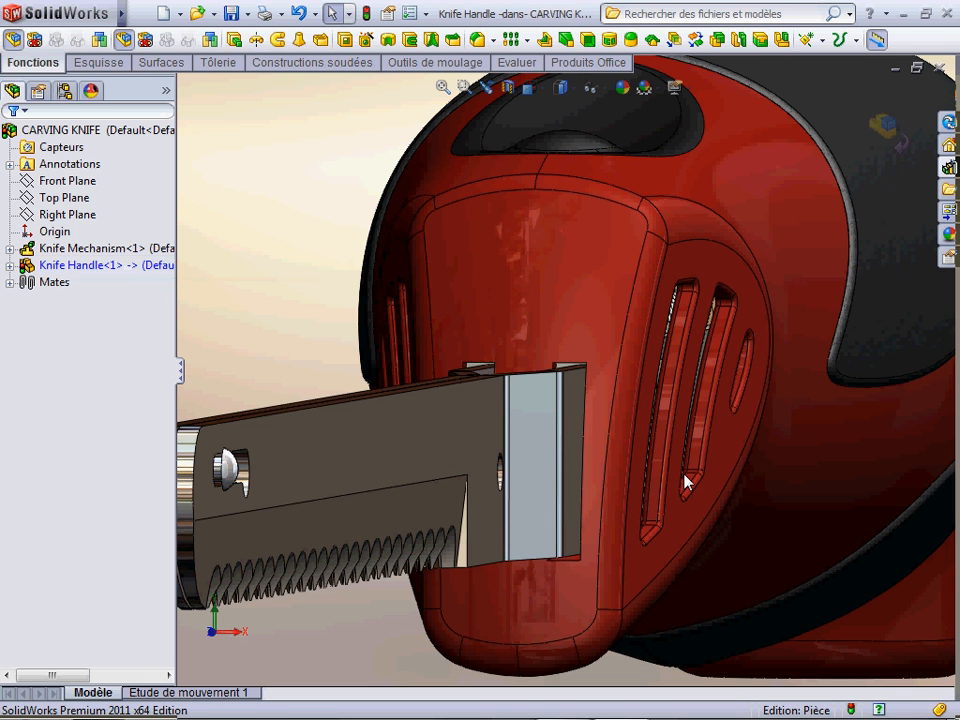
Step: List the external references of the Knife Handle's Embouti1 feature and break all of the part's external references
left_click(10, 266)
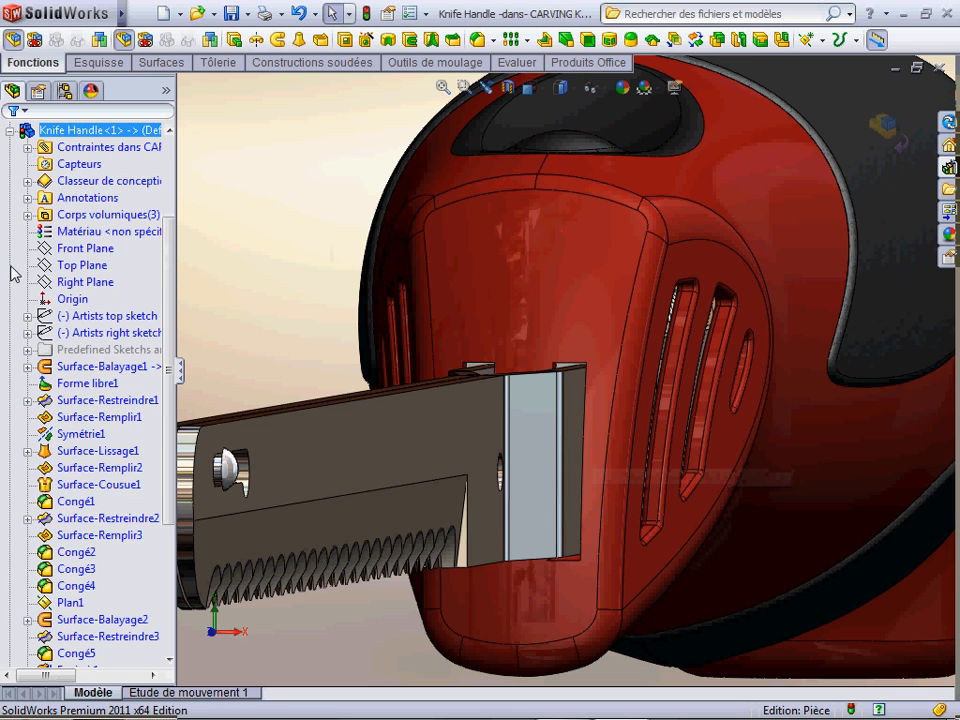
left_click_drag(170, 416, 175, 565)
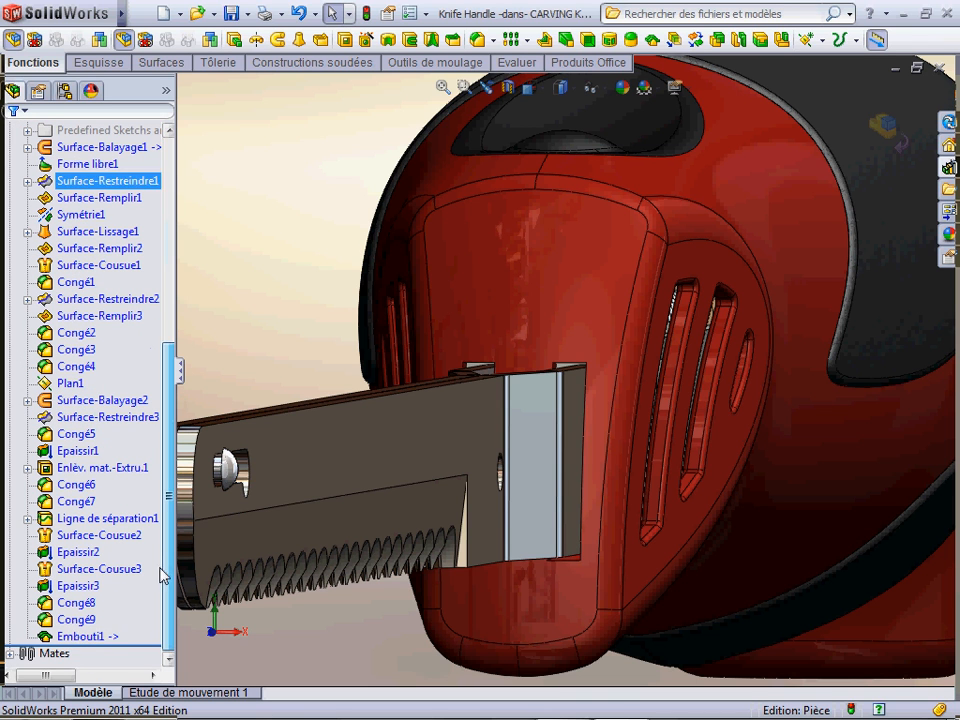
left_click(100, 637)
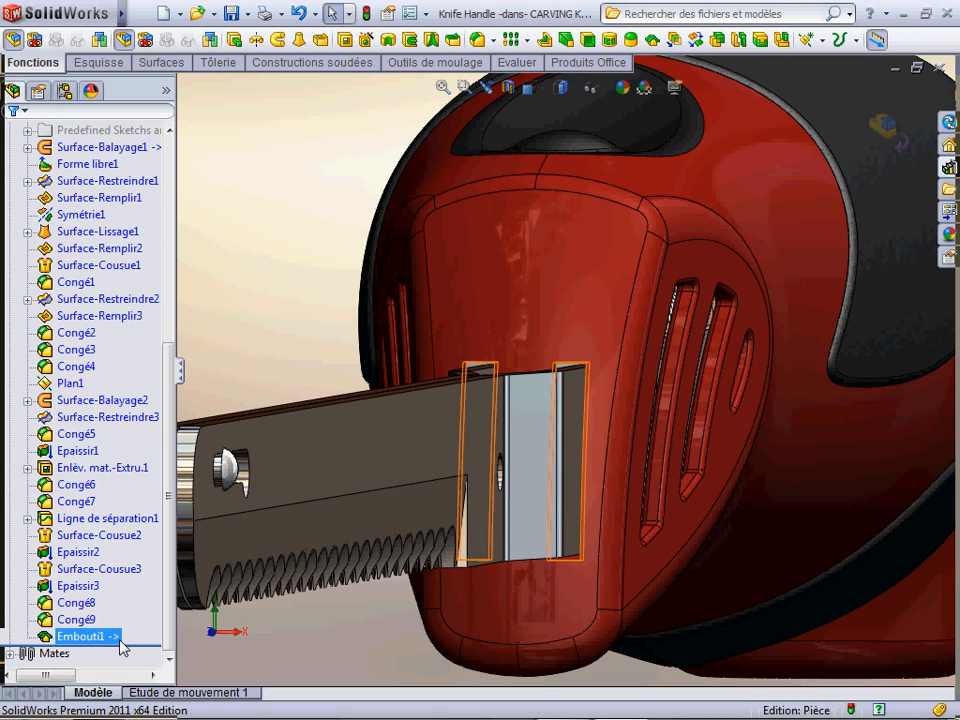
right_click(118, 646)
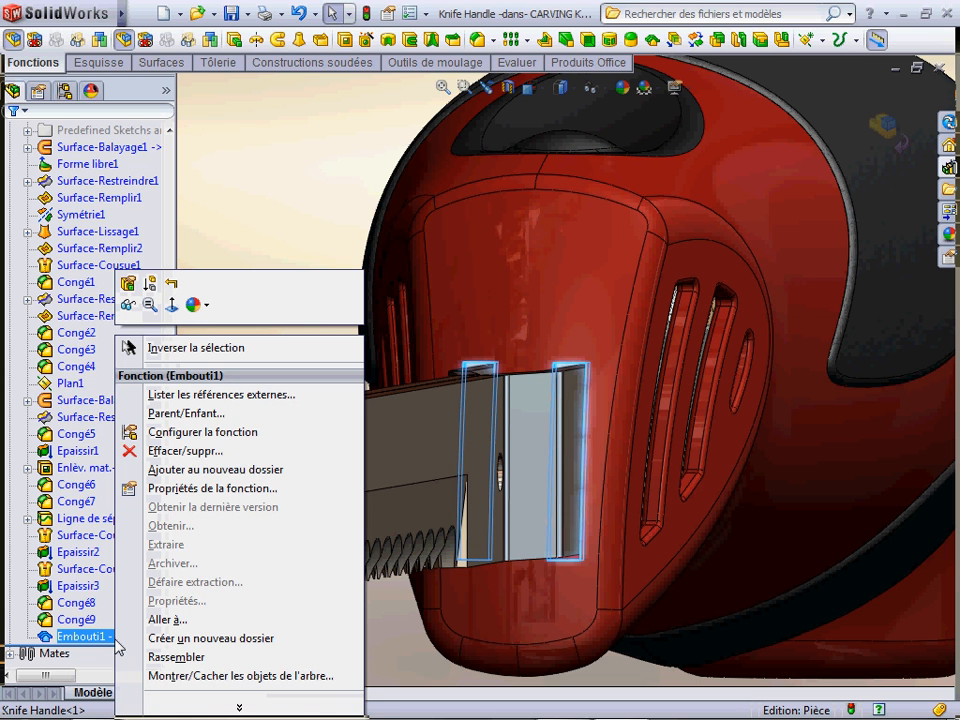
left_click(227, 396)
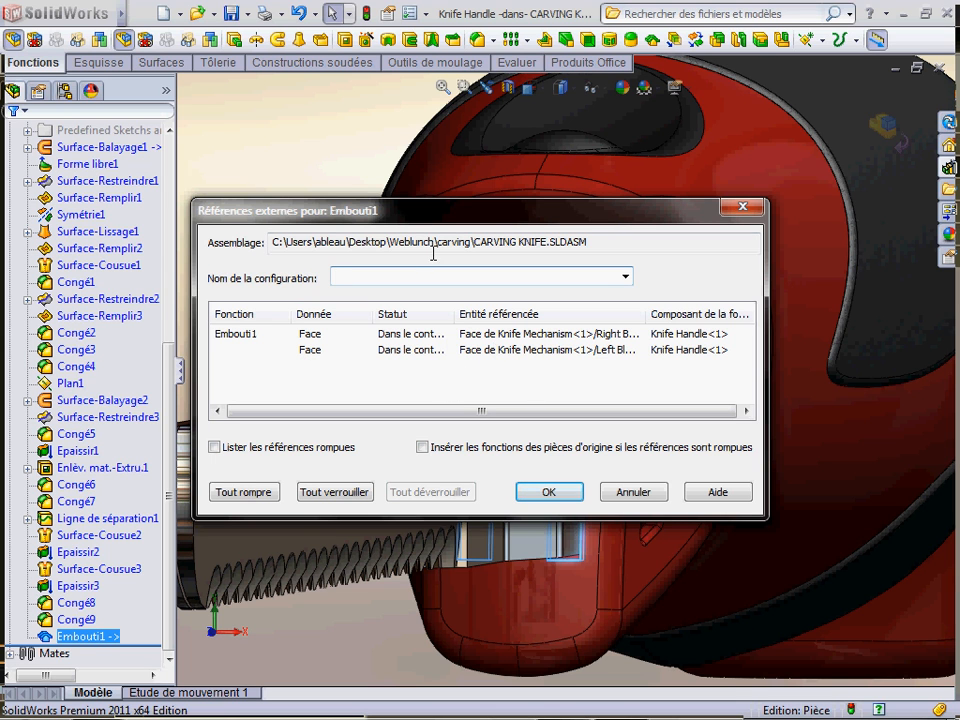
left_click(244, 492)
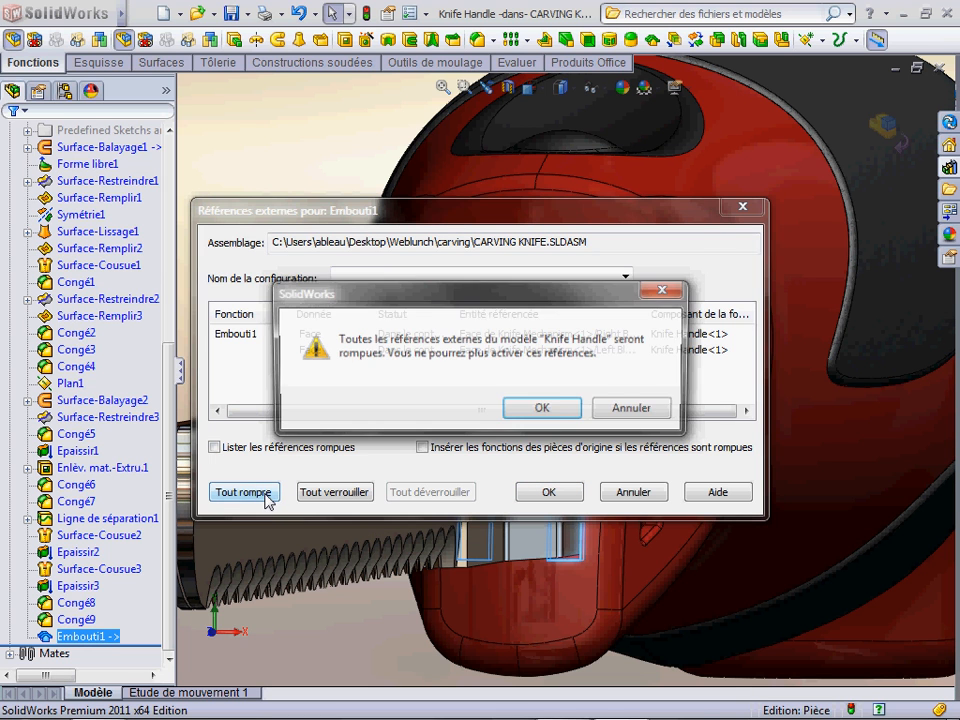
left_click(542, 405)
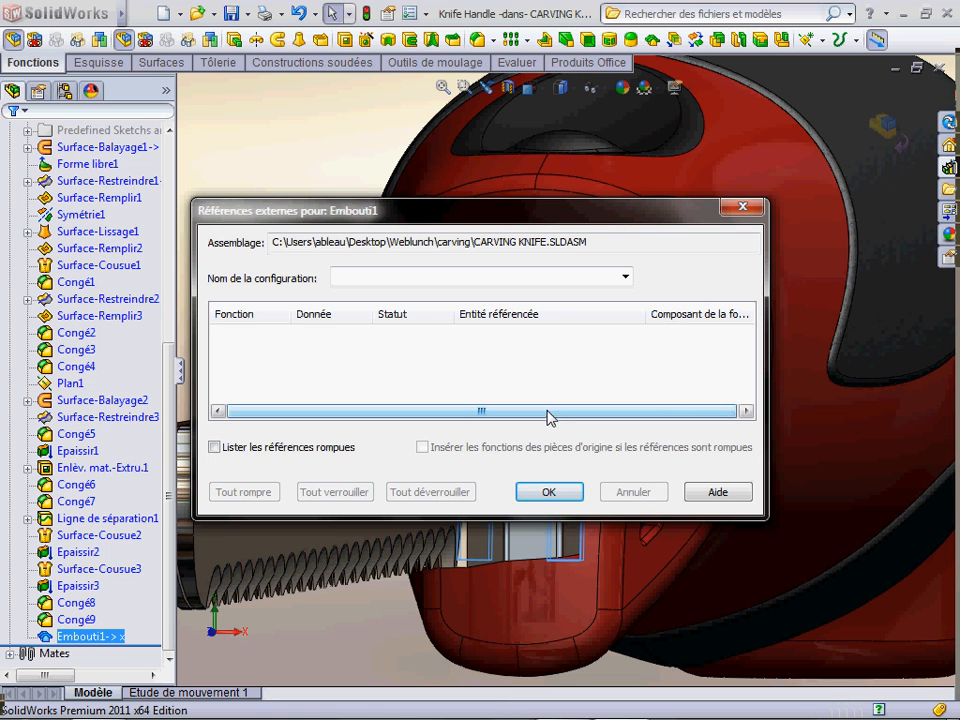
left_click(552, 492)
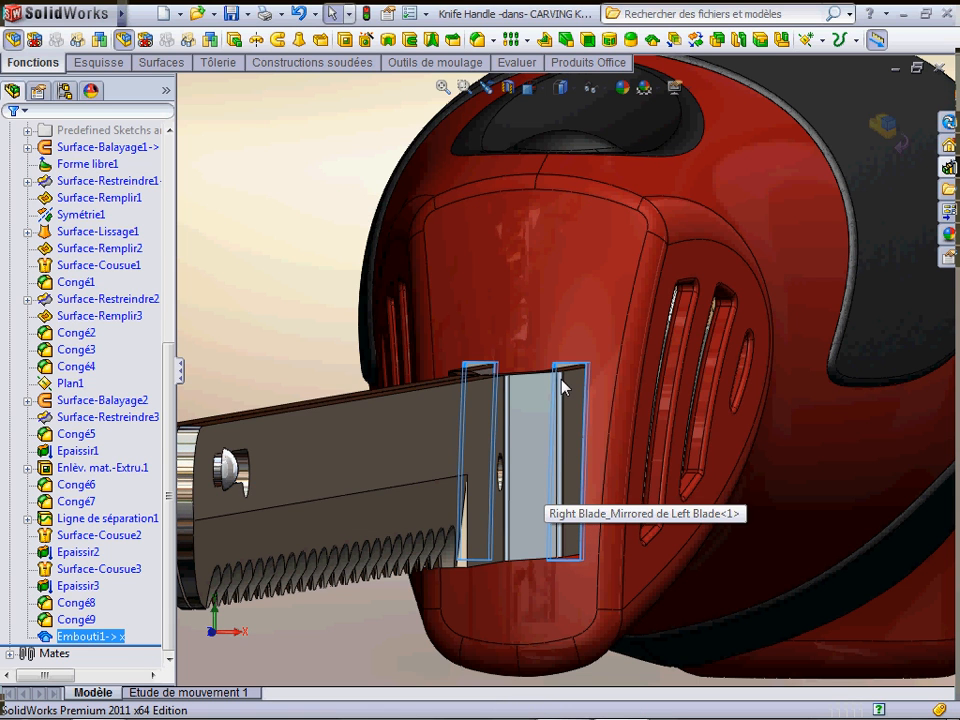